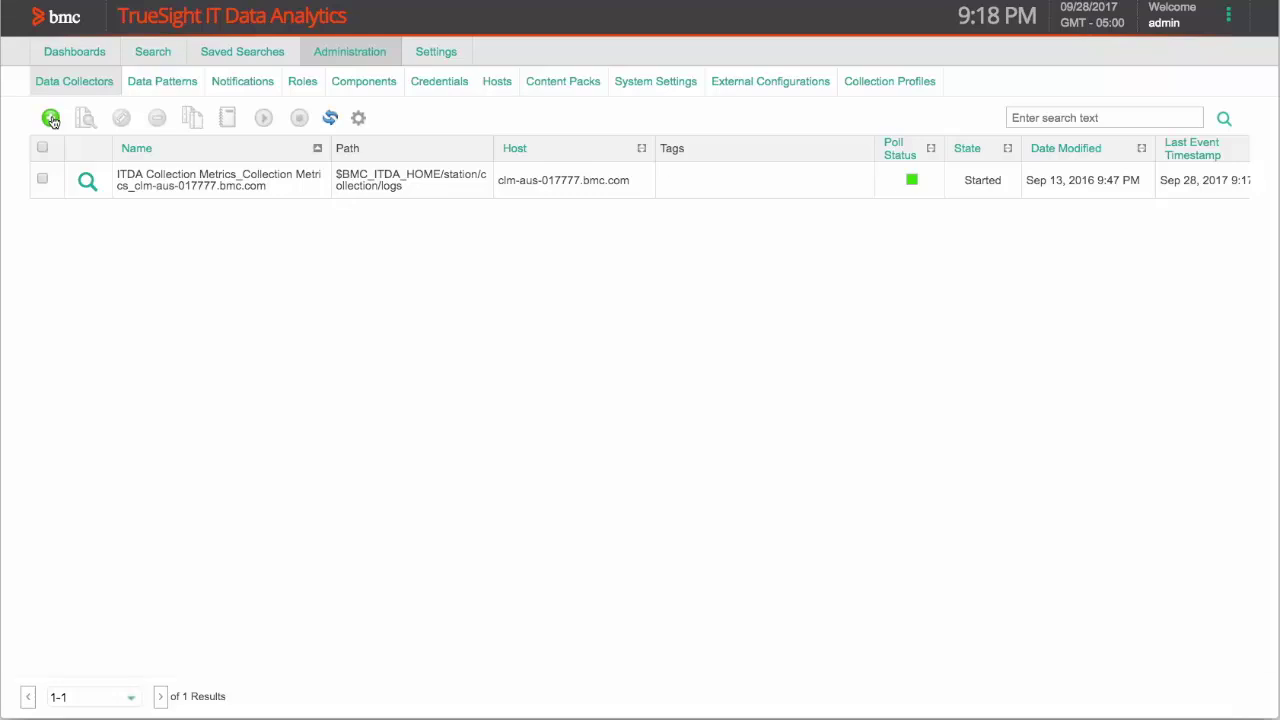
- Start a new data collector named 'my syslog', keeping the file-monitoring collector type
left_click(51, 118)
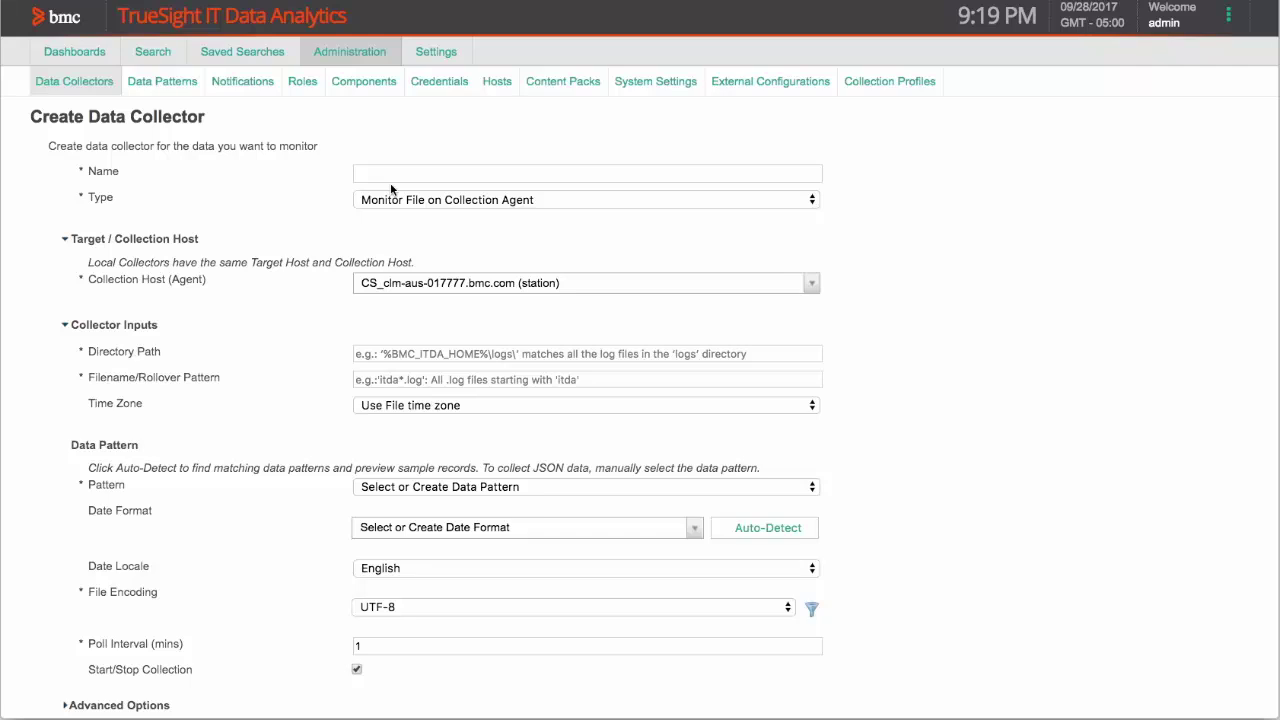
left_click(386, 176)
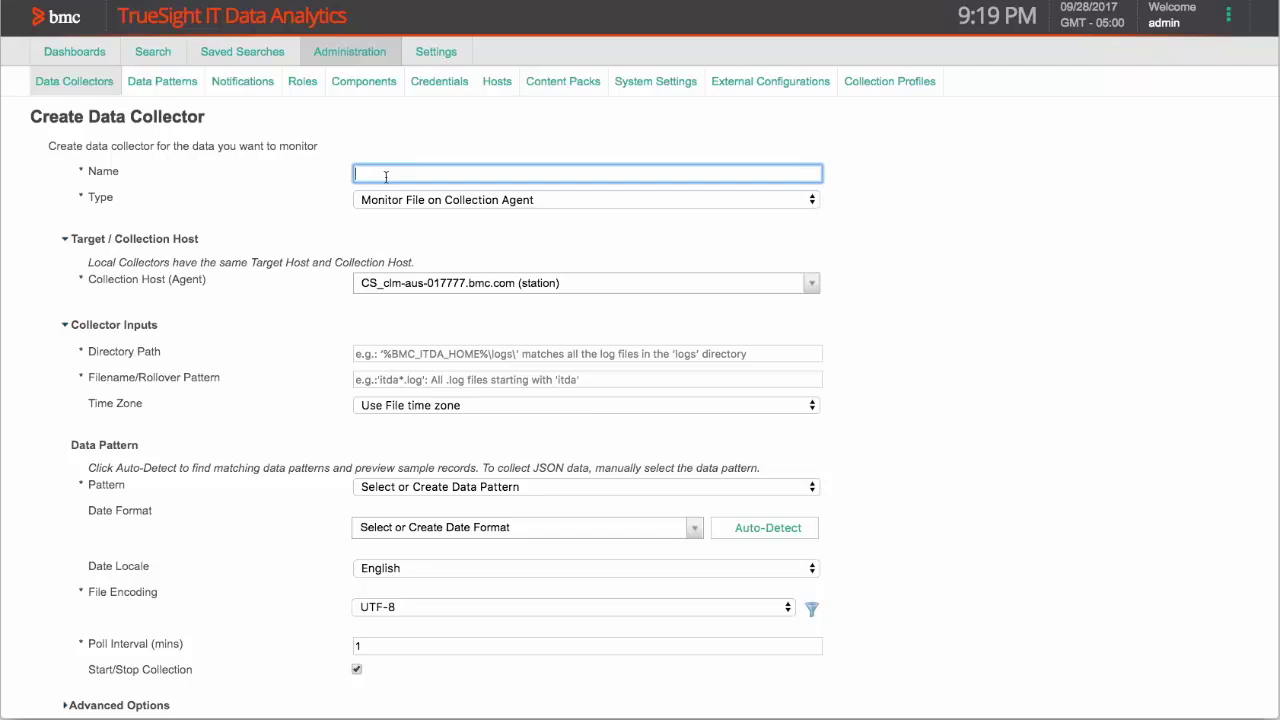
type("my syslog")
left_click(392, 201)
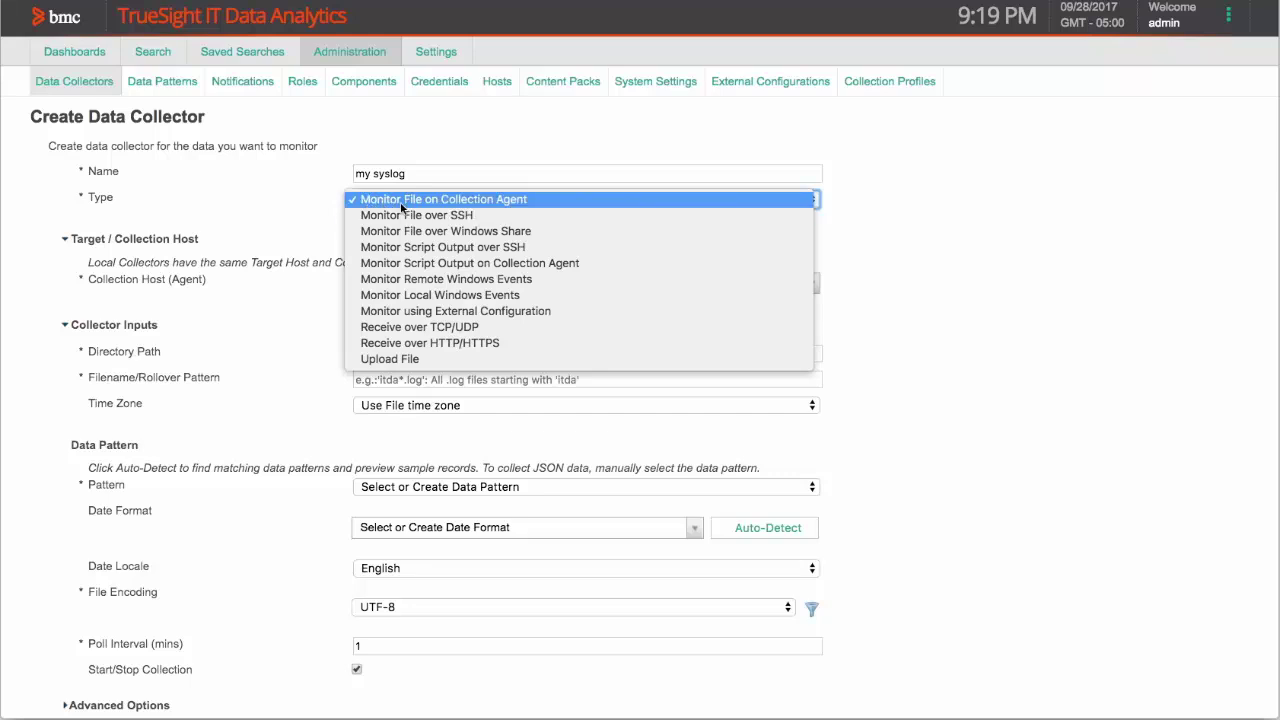
left_click(402, 205)
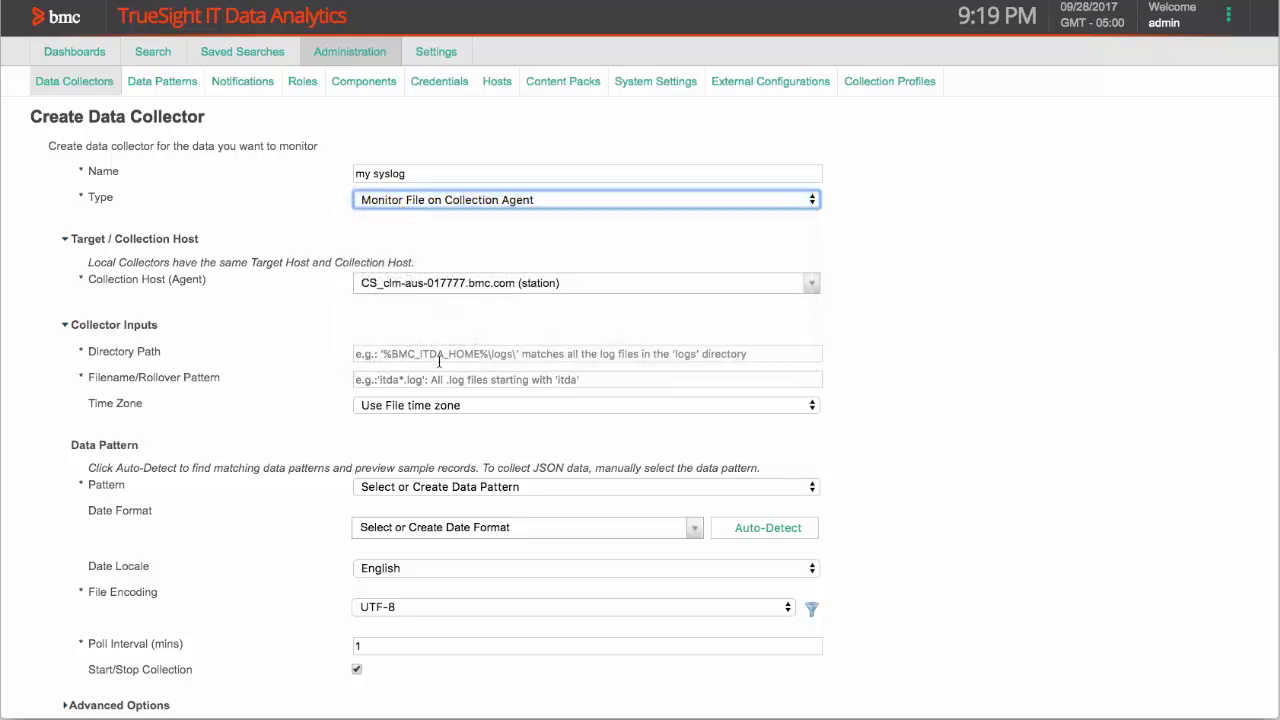
- Point the collector at the 'messages' file in directory '/var/log'
left_click(440, 353)
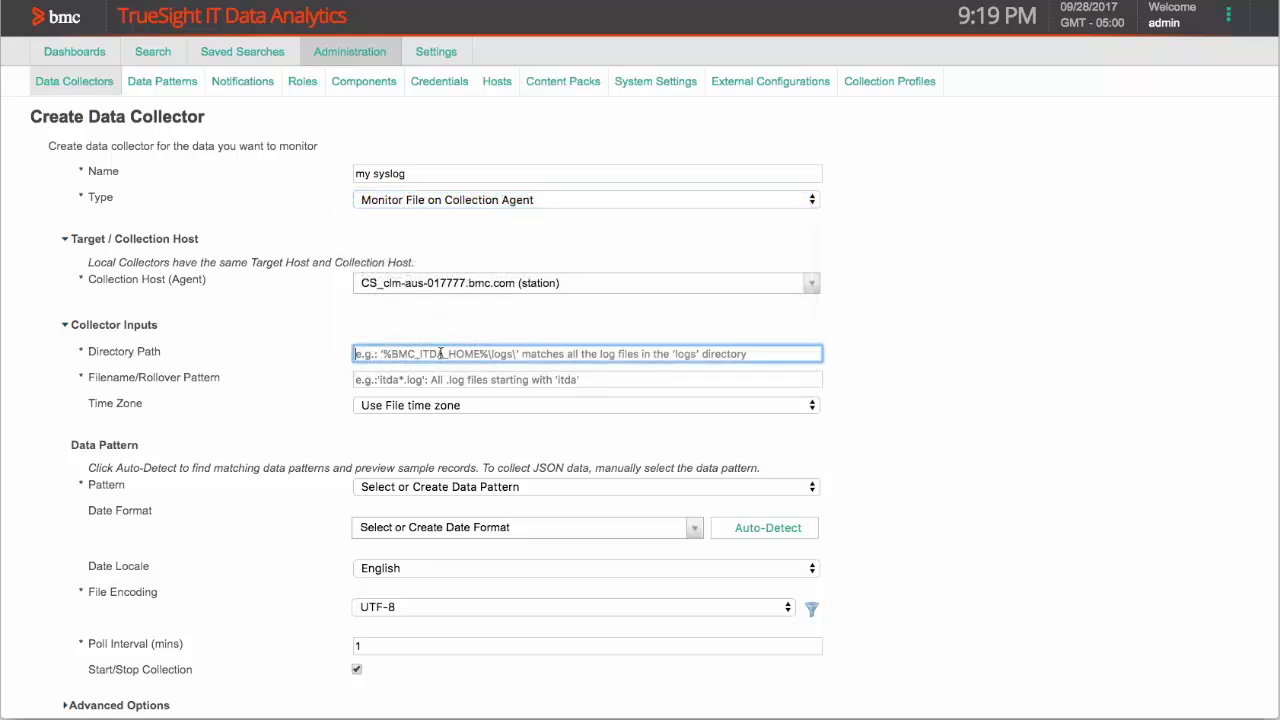
type("/var/log")
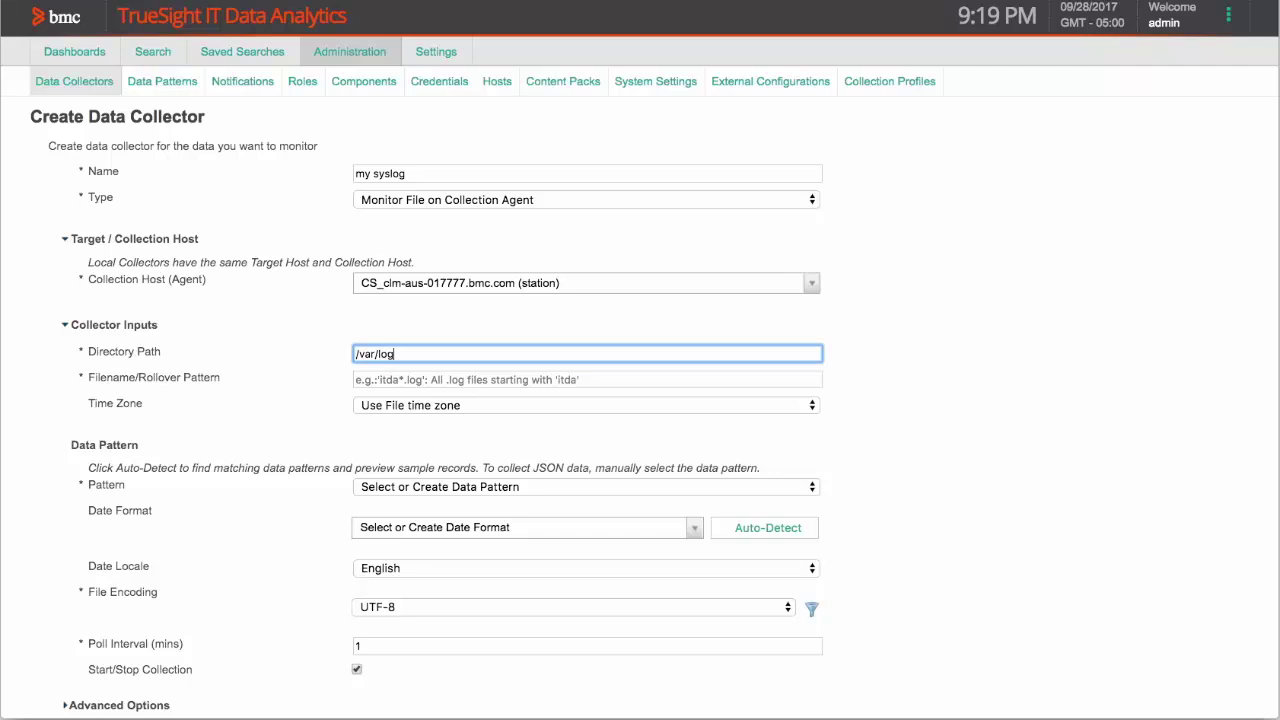
left_click(440, 379)
type("messages")
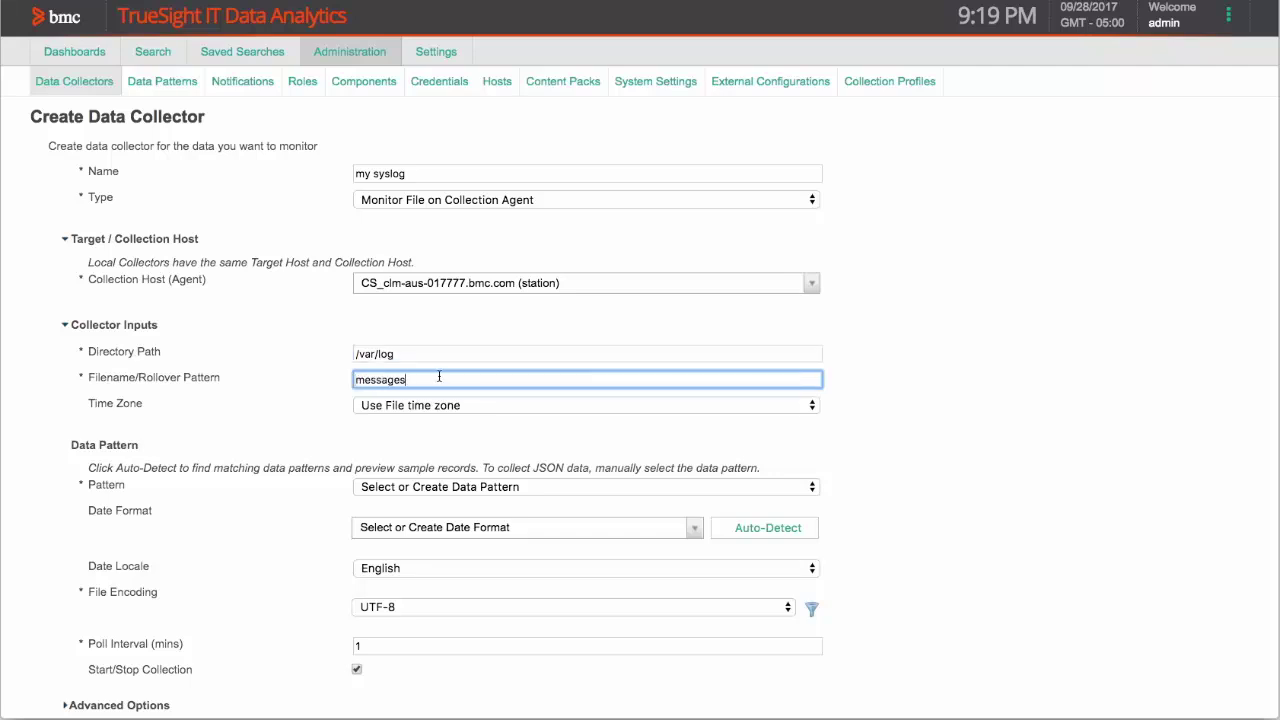
- Auto-detect patterns, apply the Syslog pattern, and create the my syslog collector
left_click(780, 529)
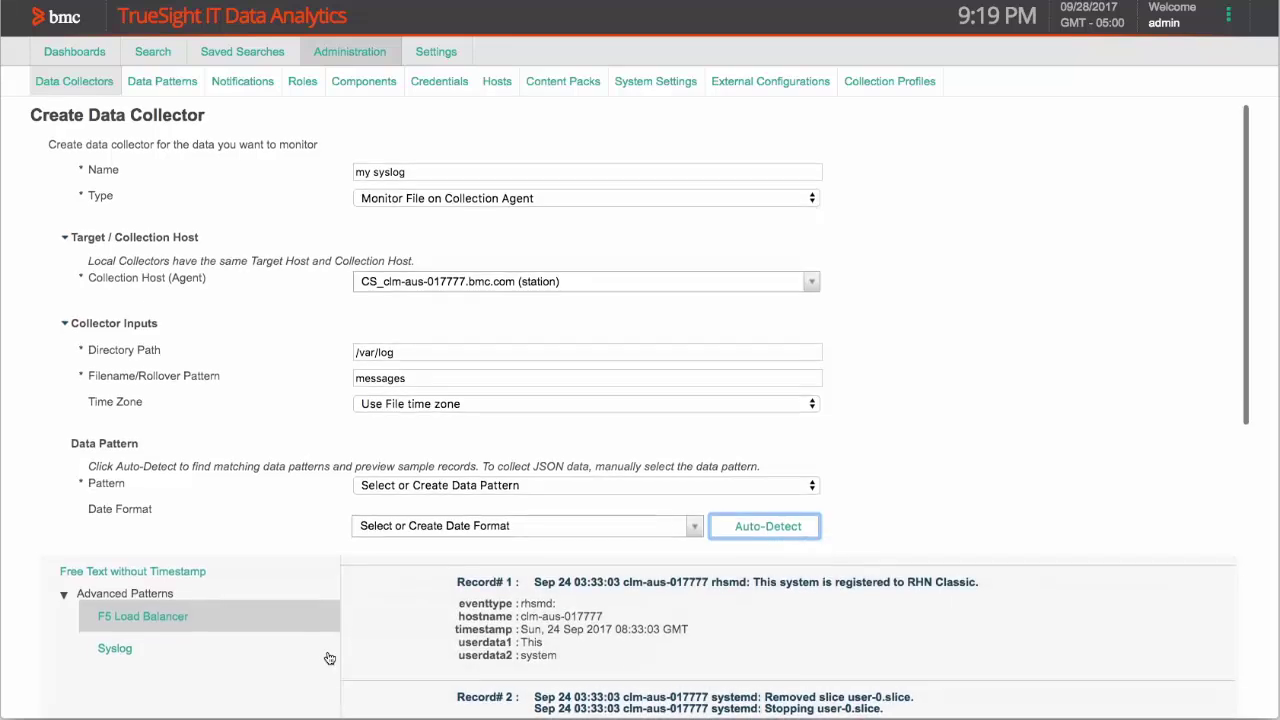
scroll(330, 645, "down", 4)
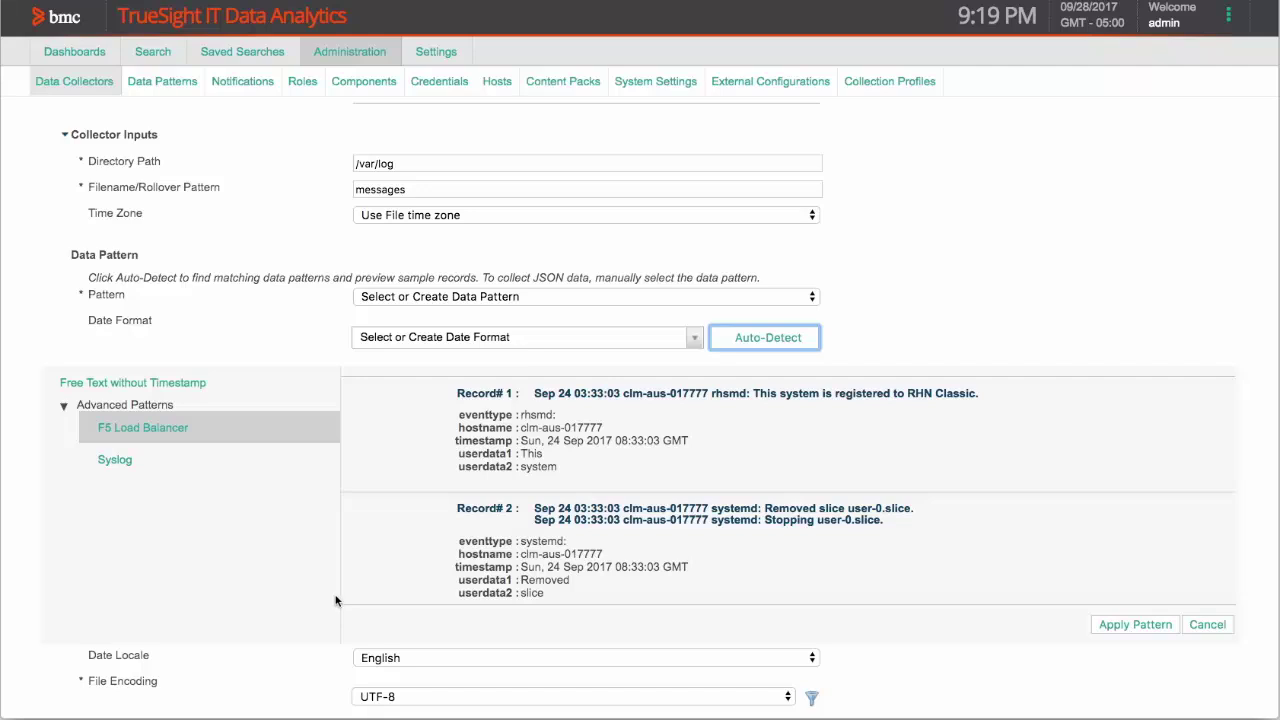
left_click(112, 462)
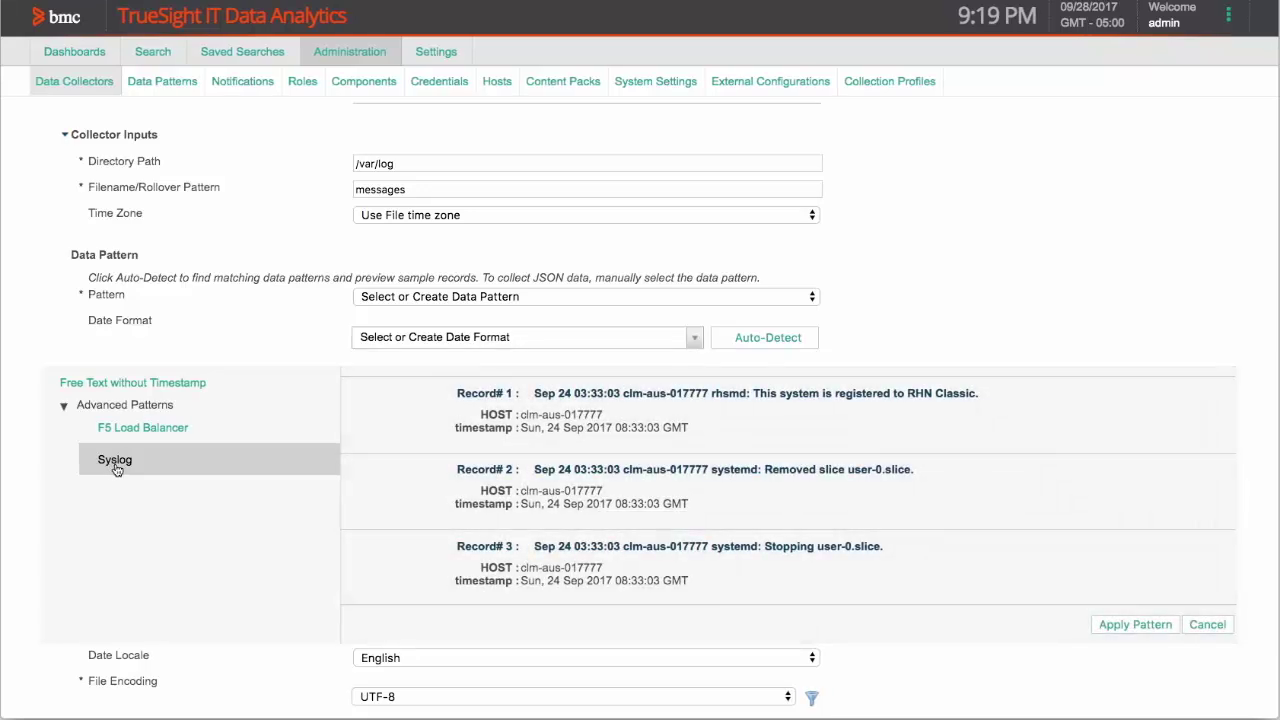
left_click(1110, 630)
scroll(1075, 649, "down", 2)
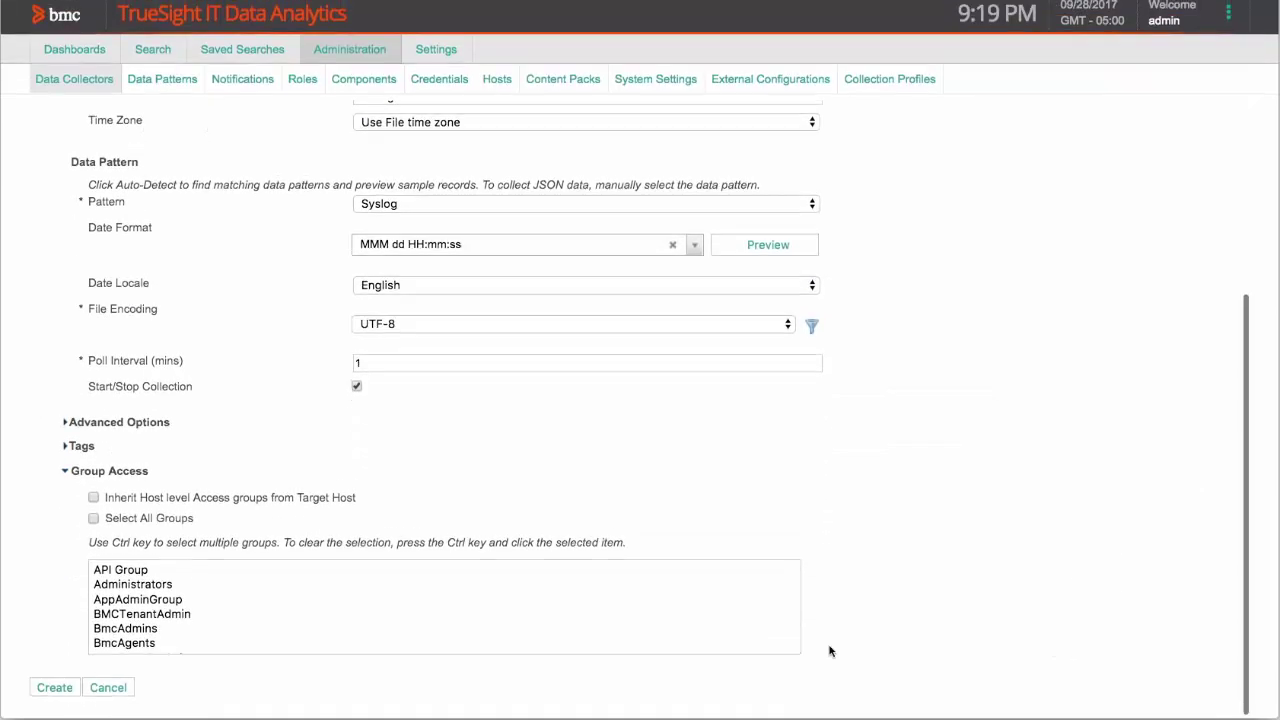
left_click(55, 690)
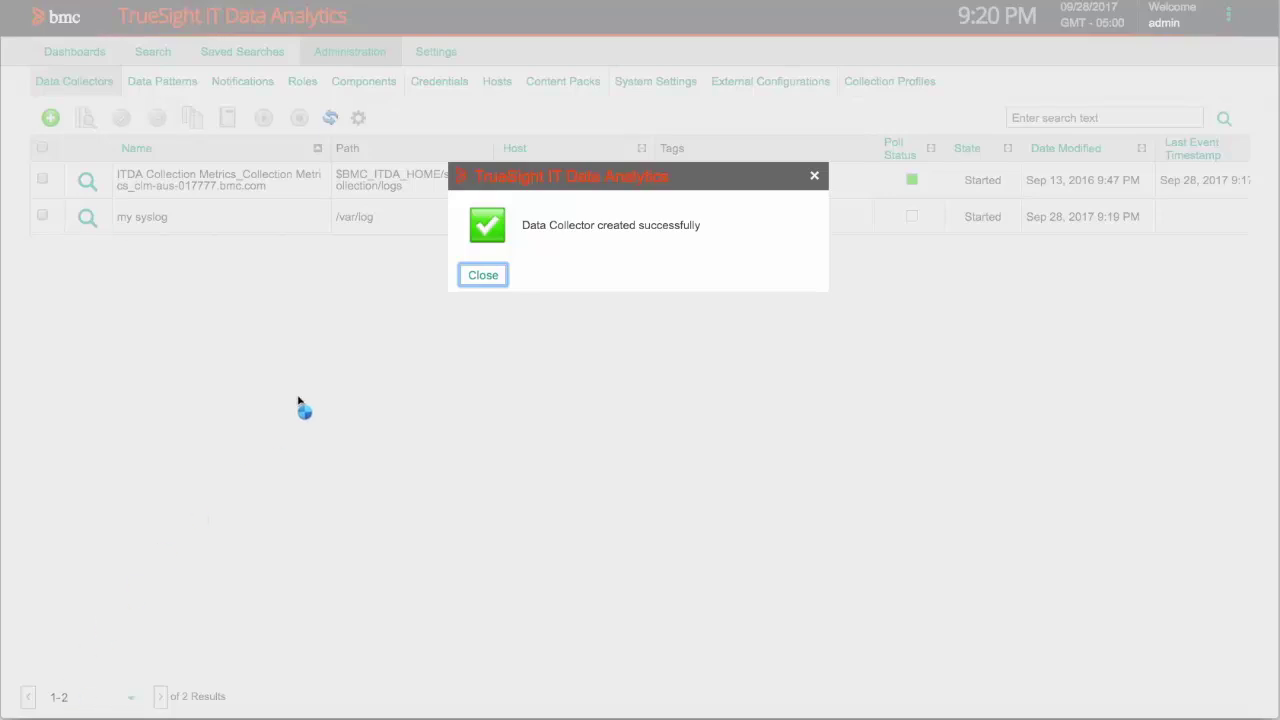
- Close the creation confirmation and switch to the Collecting Log Data slide
left_click(484, 275)
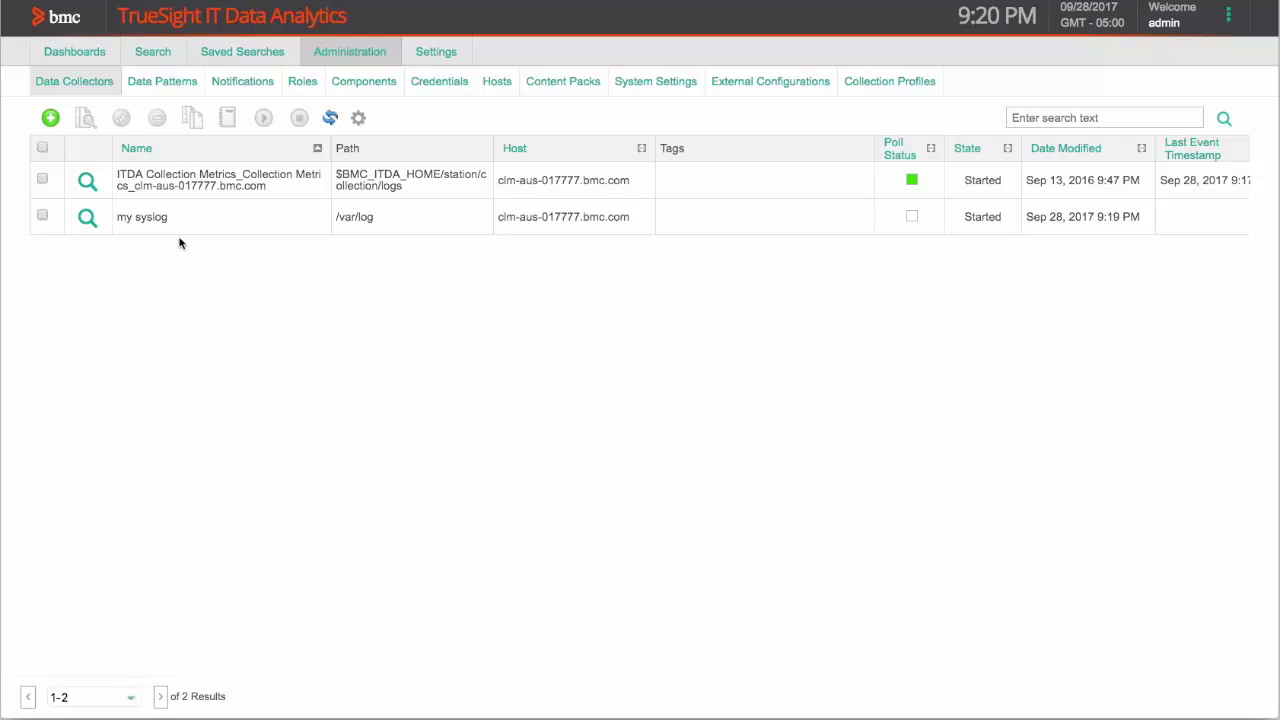
key("super+Tab")
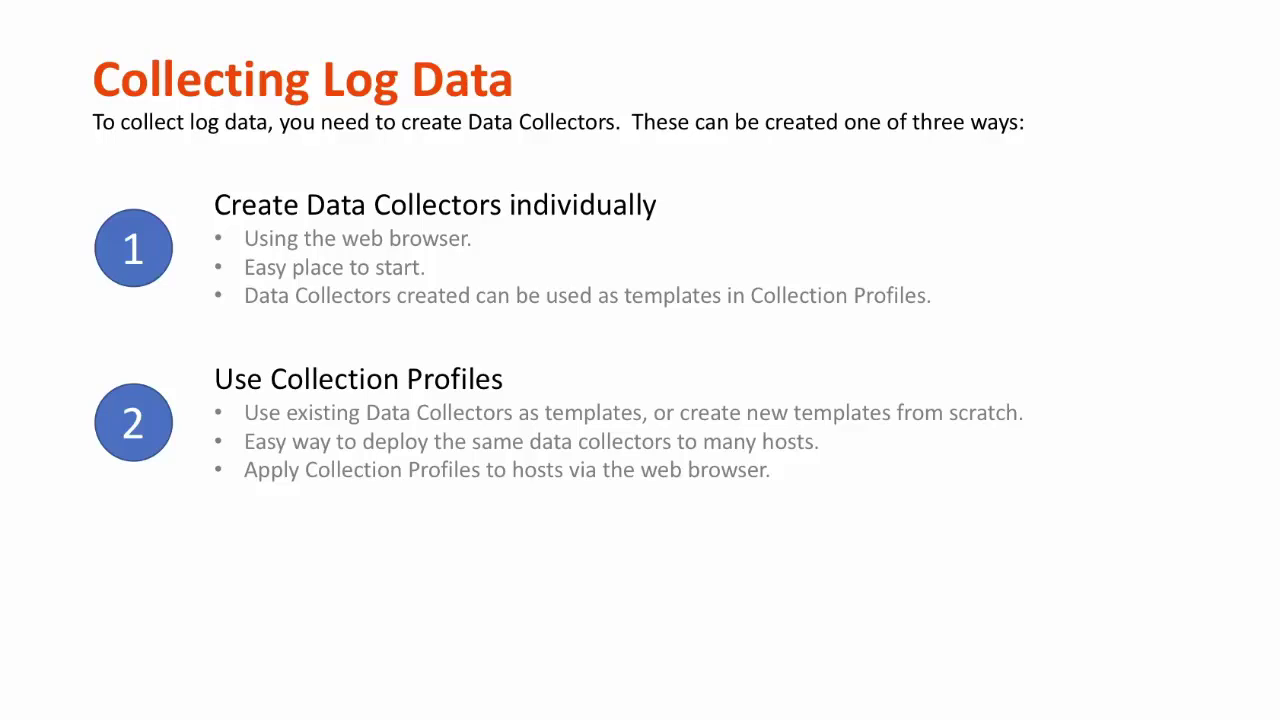
- Switch back from PowerPoint to the TrueSight Data Collectors list
key("super+Tab")
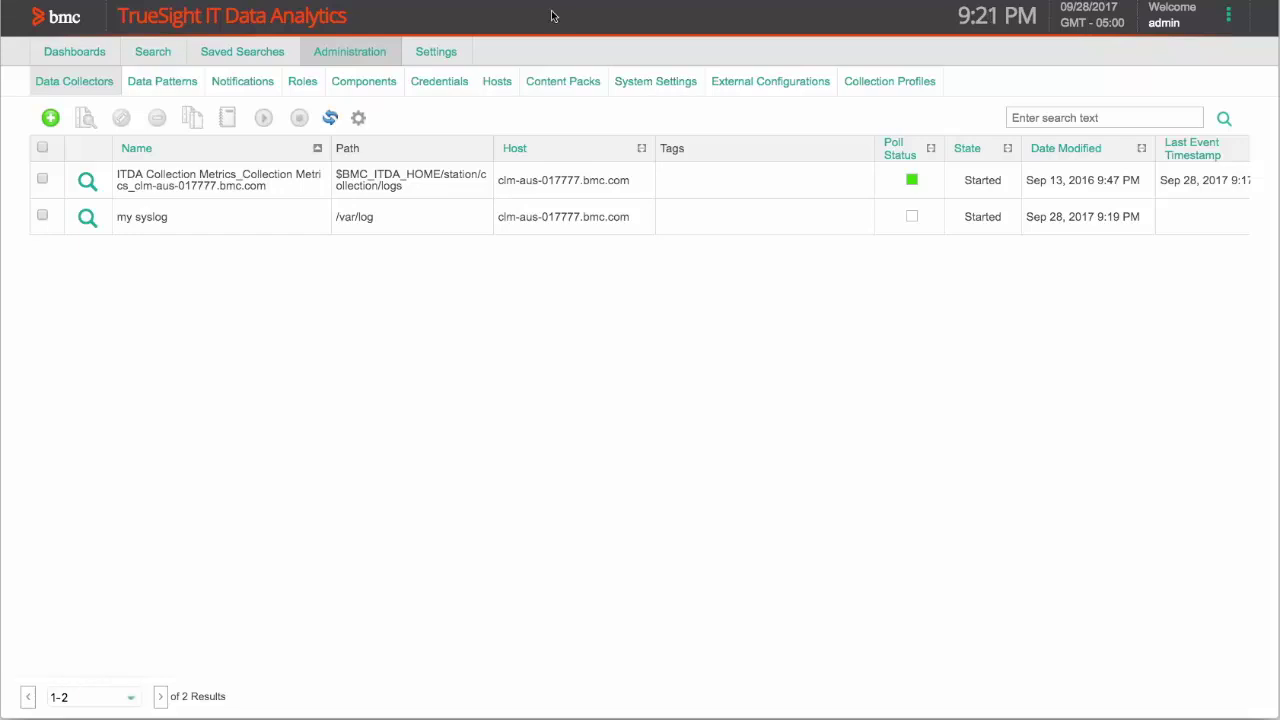
- Start a collection profile named 'Standard Linux Collectors' and begin adding a data collector template
left_click(886, 85)
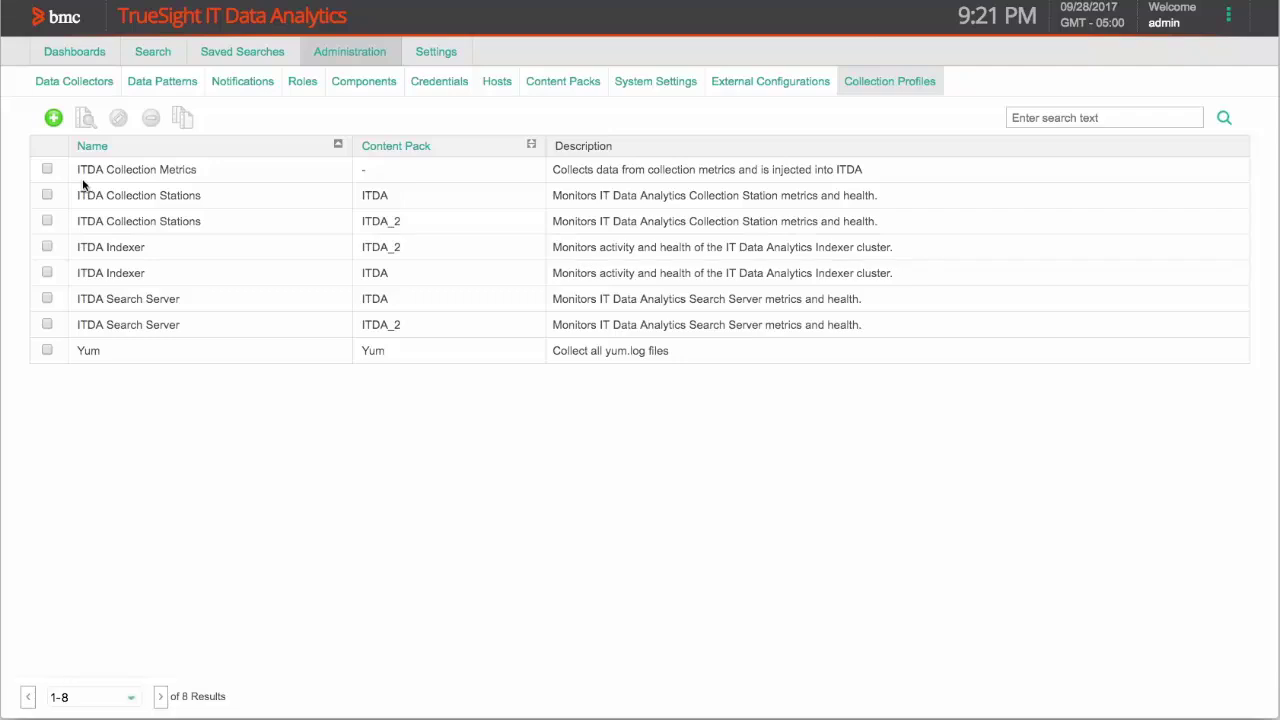
left_click(53, 119)
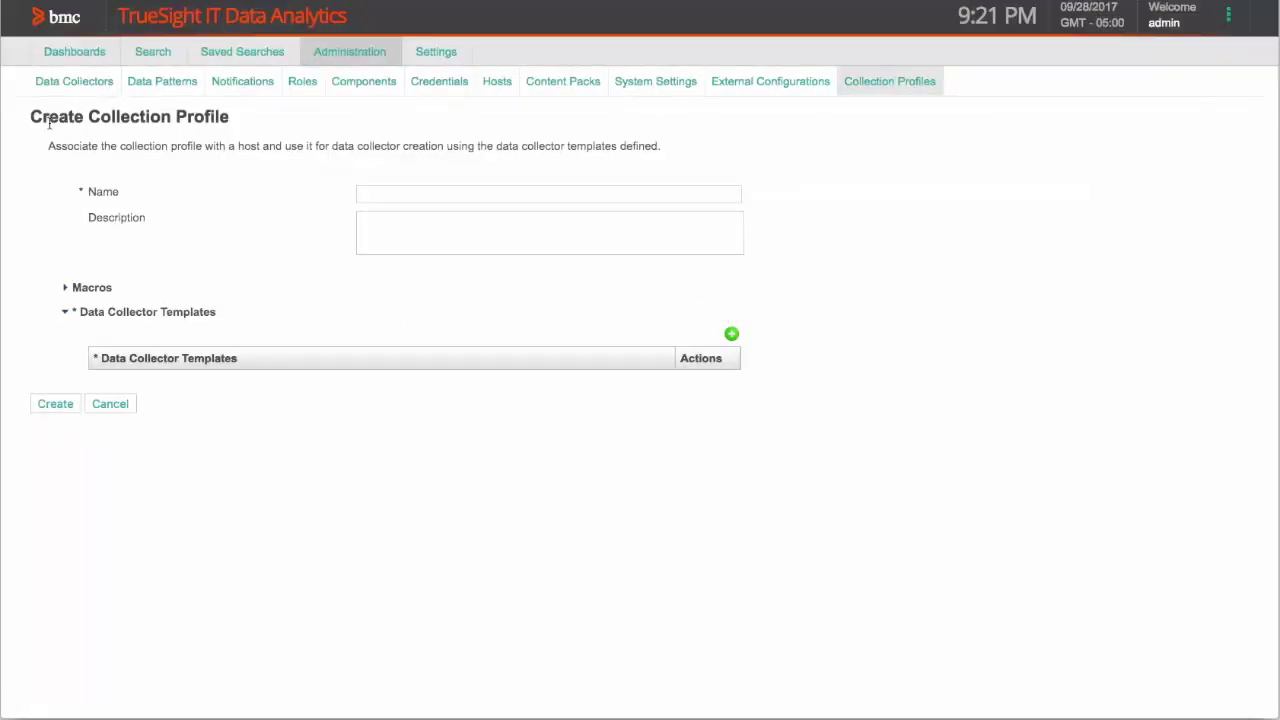
left_click(402, 195)
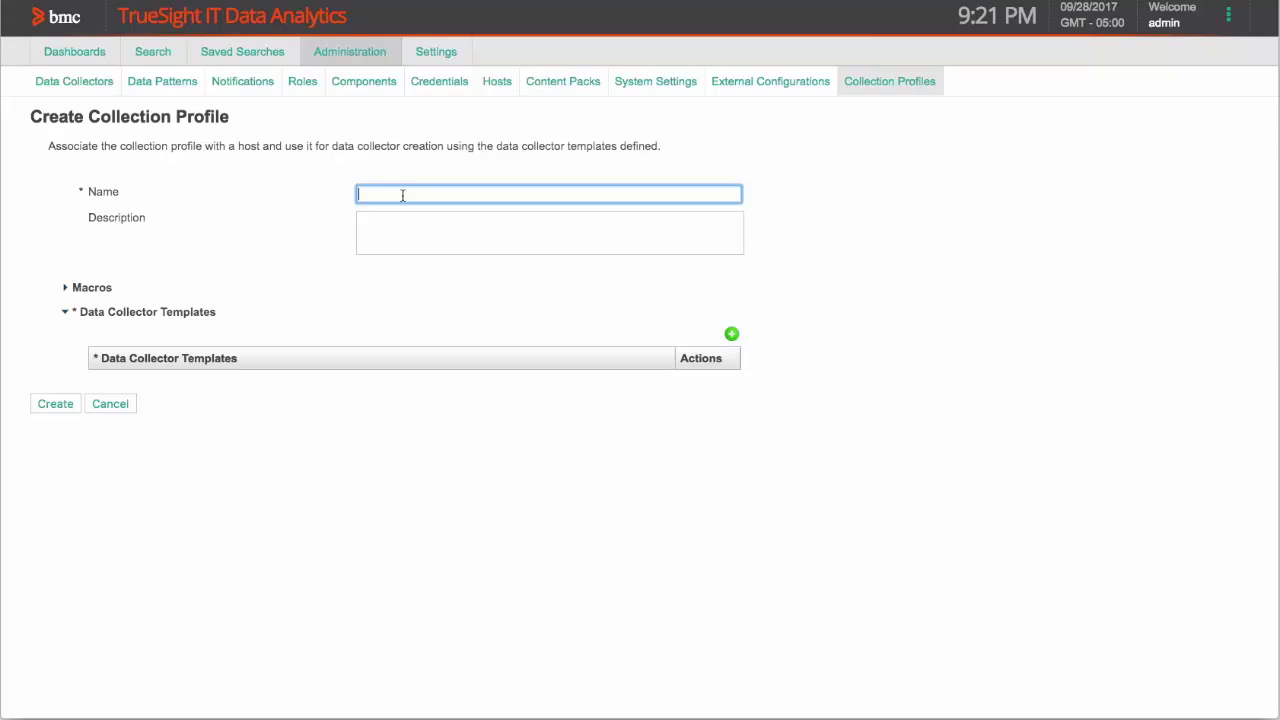
type("Standard Linux Collectors")
left_click(732, 336)
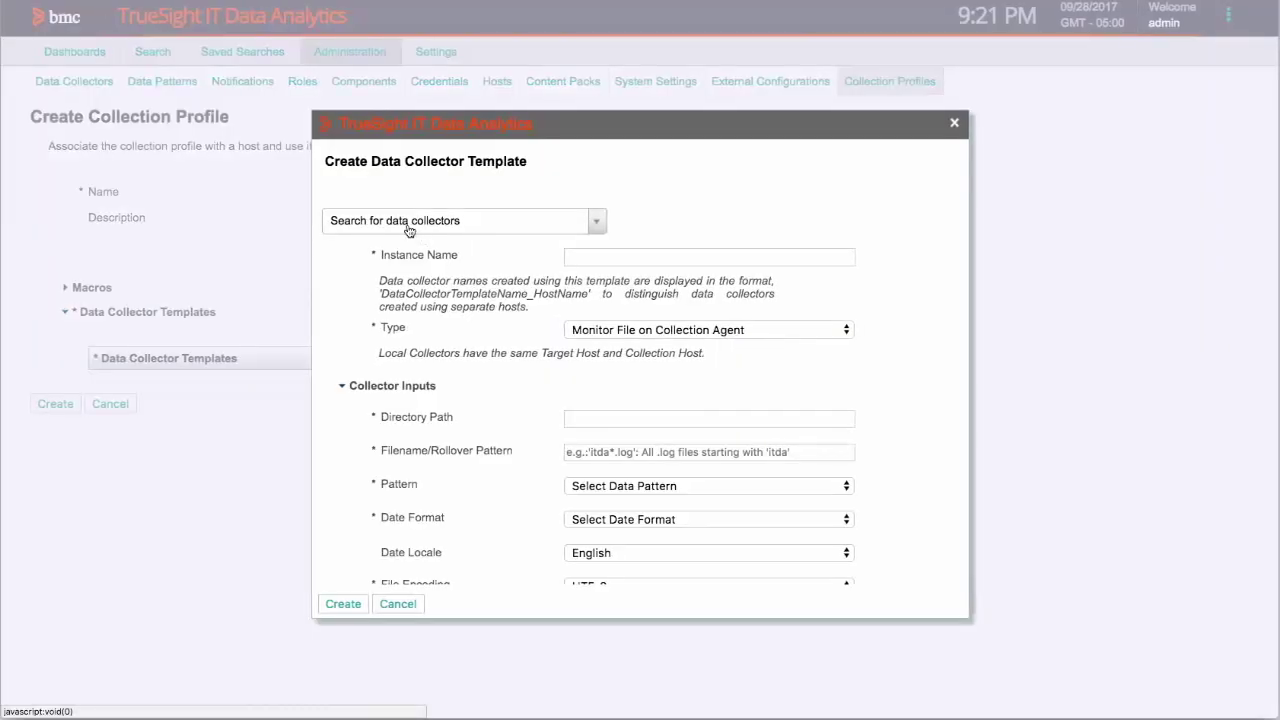
- Fill the template from the 'my syslog' collector and review the copied /var/log, messages, Syslog settings
left_click(409, 224)
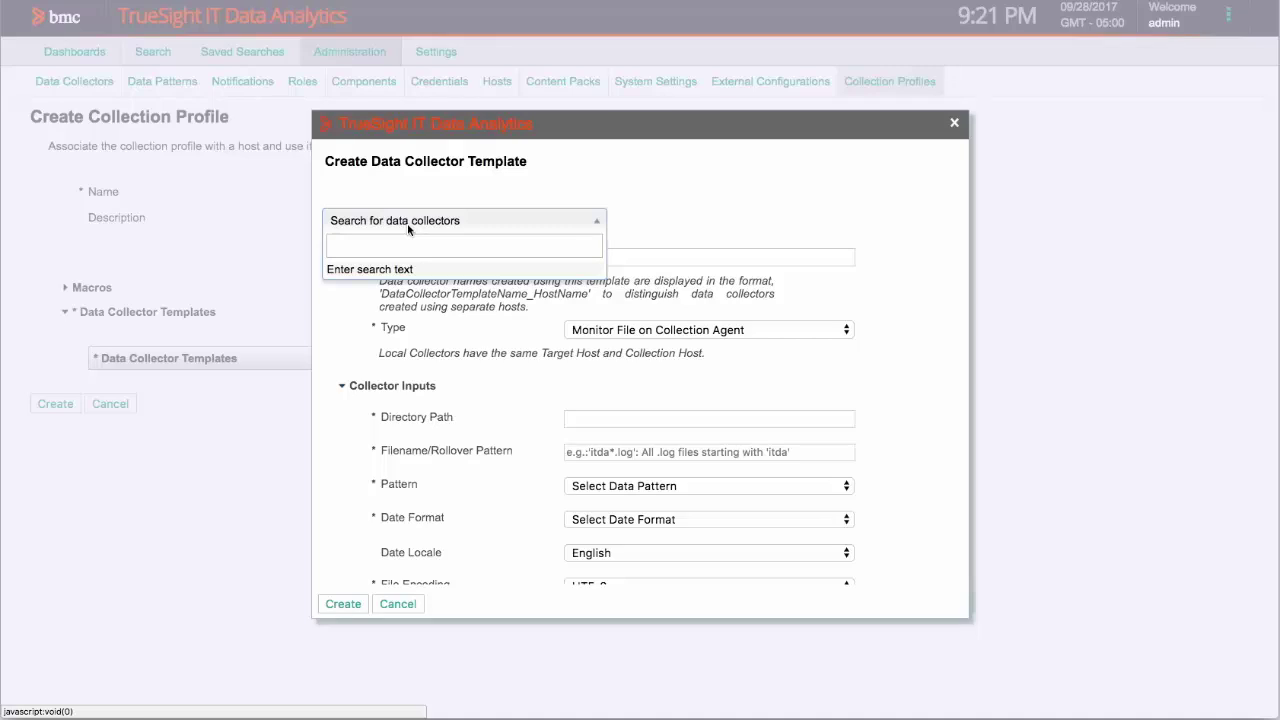
type("sys")
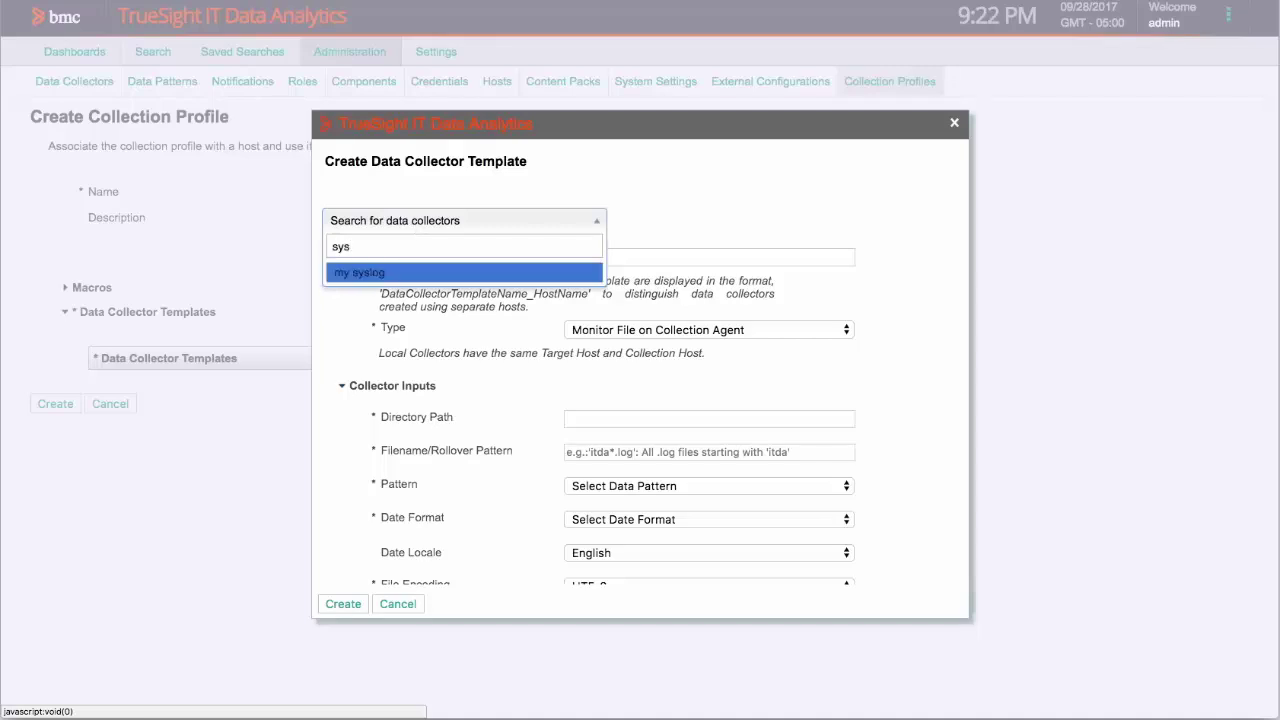
left_click(392, 279)
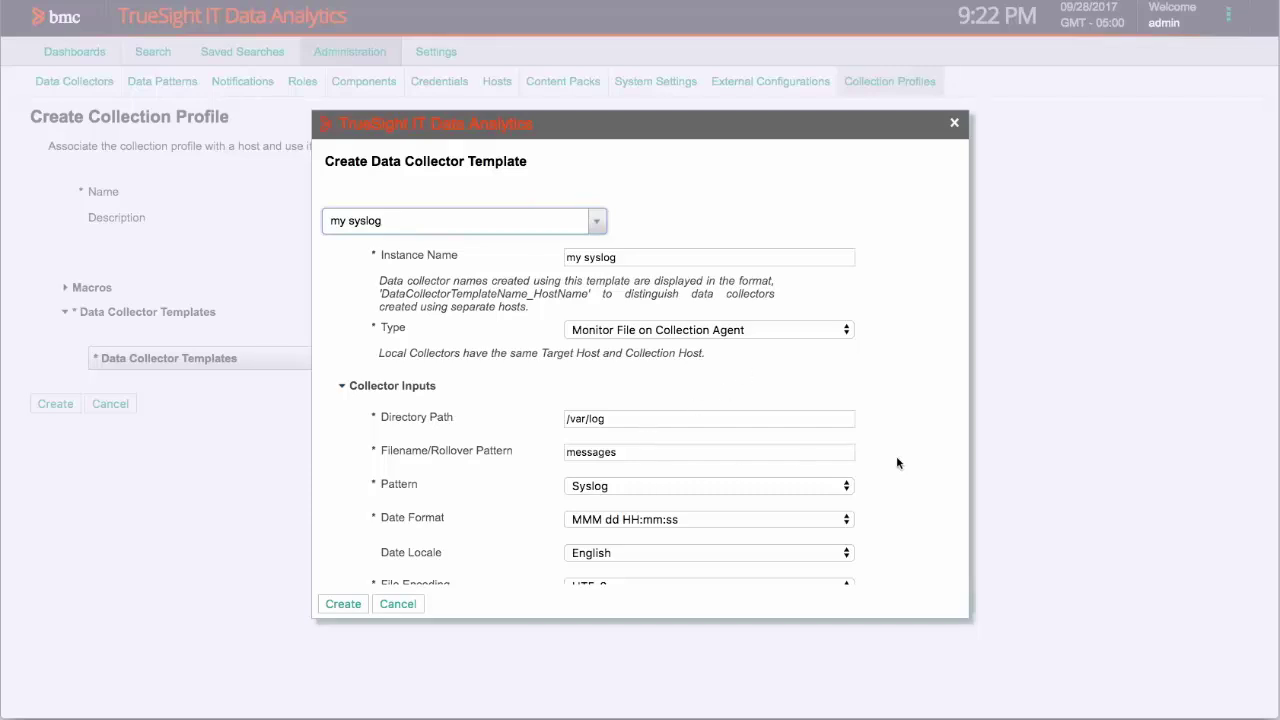
scroll(897, 462, "down", 5)
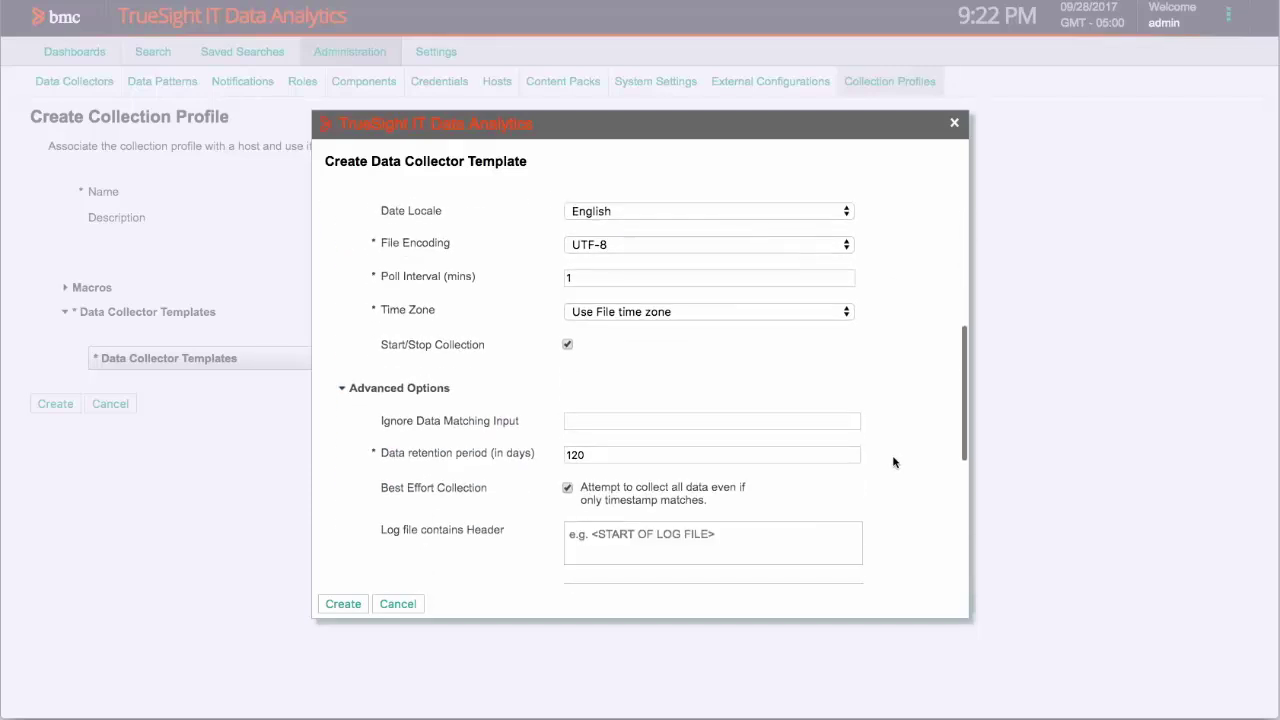
scroll(894, 462, "down", 3)
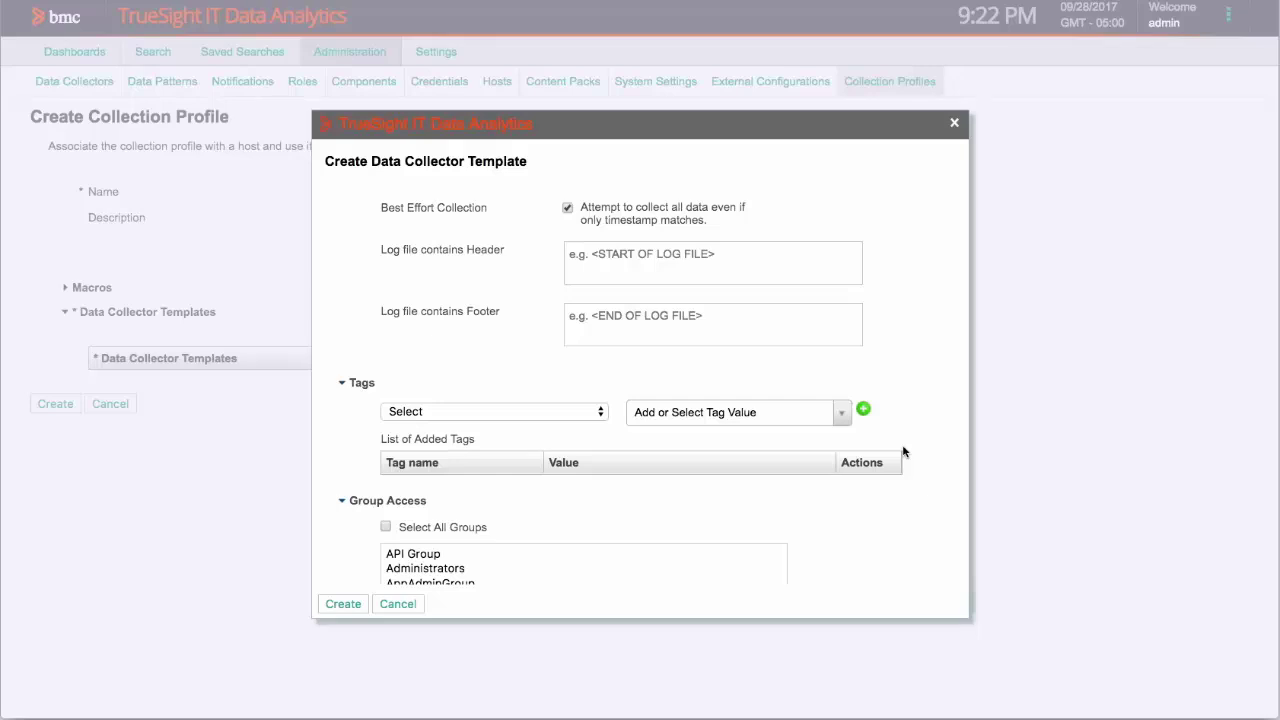
scroll(903, 450, "down", 2)
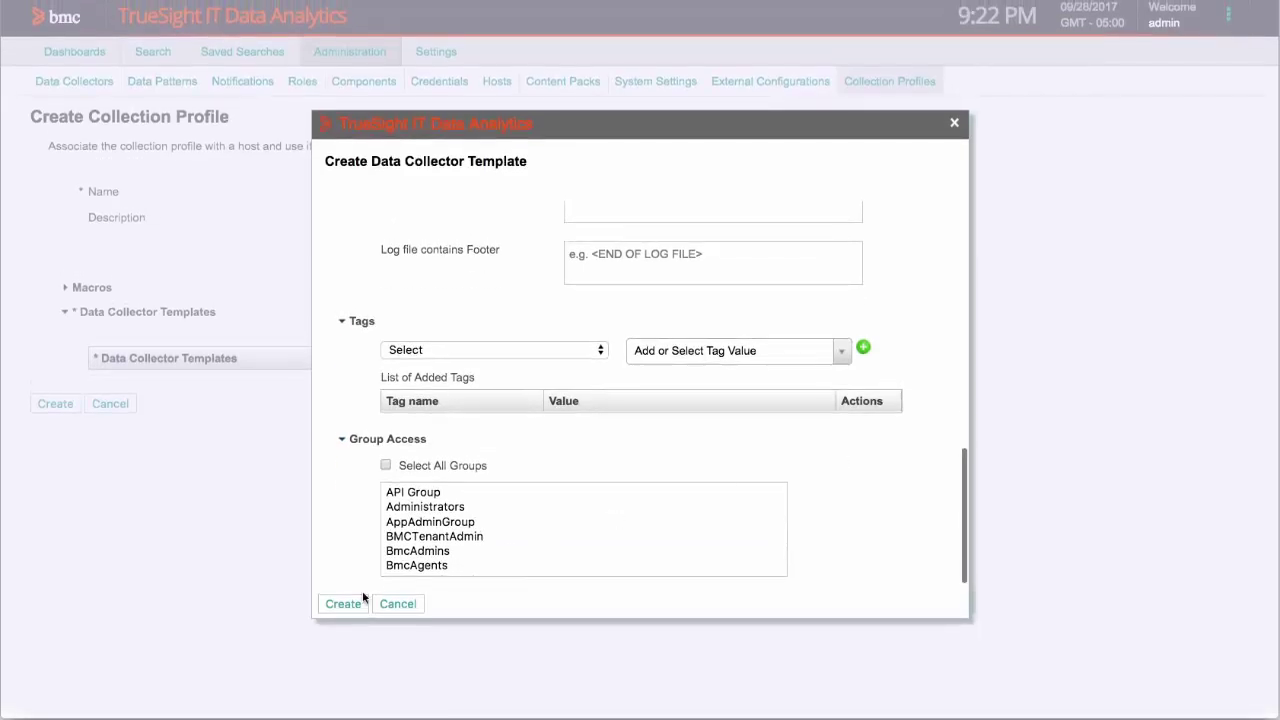
- Add the my syslog template and create the Standard Linux Collectors profile
left_click(349, 604)
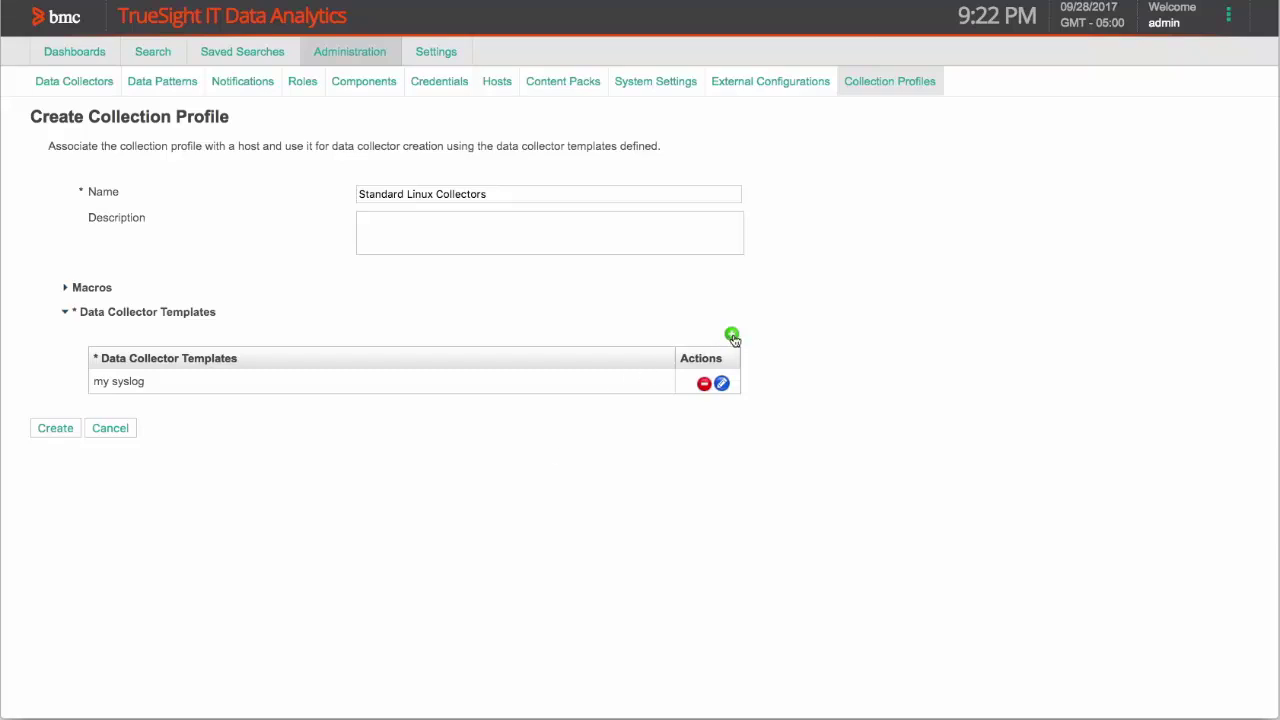
left_click(41, 430)
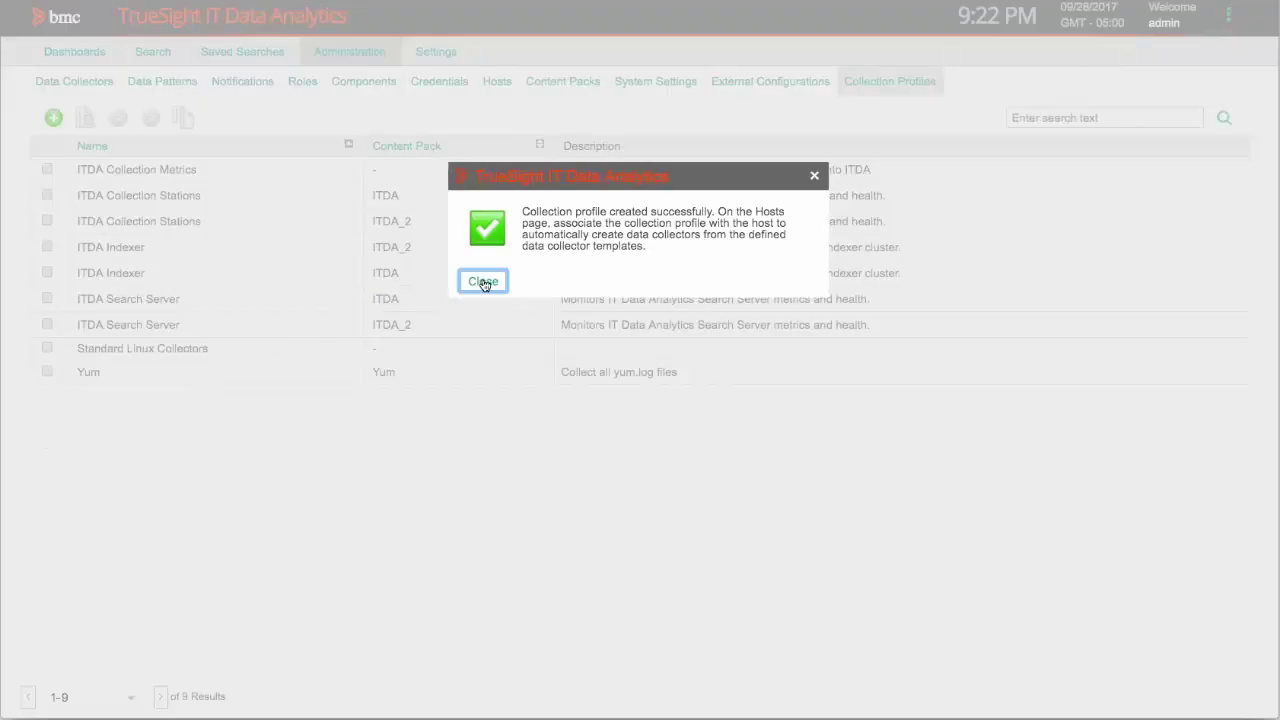
left_click(483, 282)
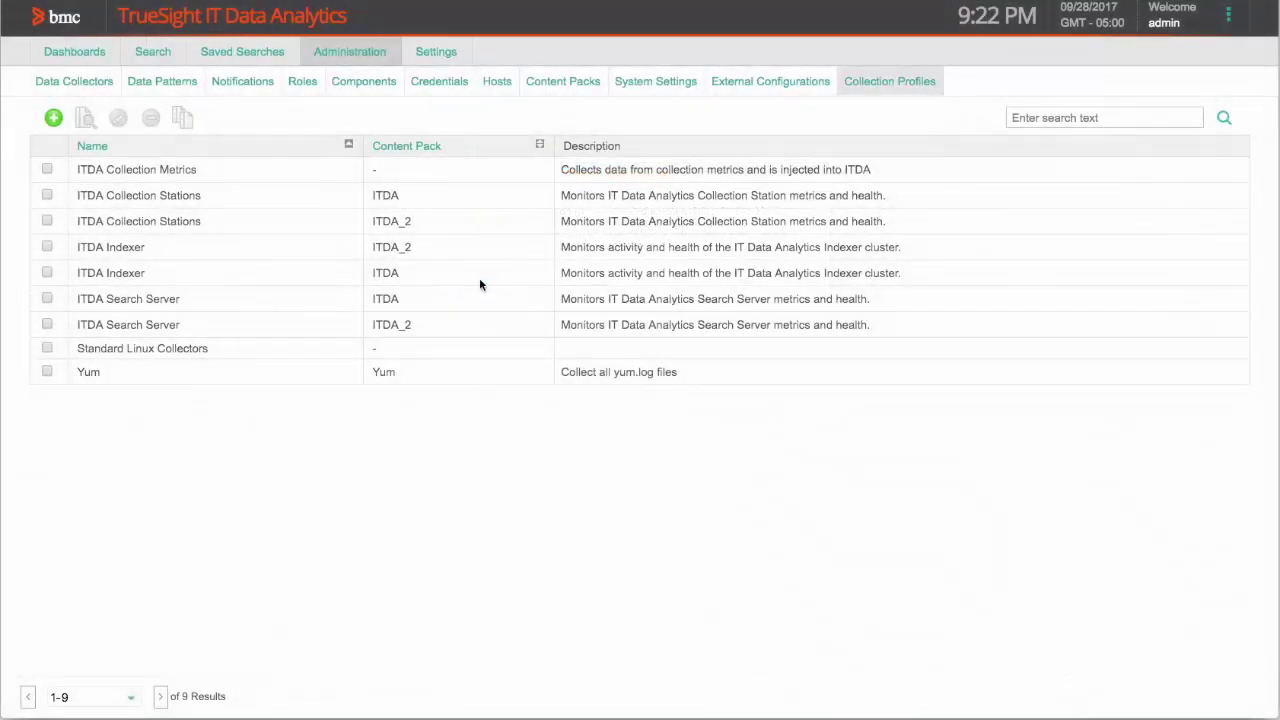
- Select host clm-aus-017777.bmc.com in the Hosts list for editing
left_click(497, 85)
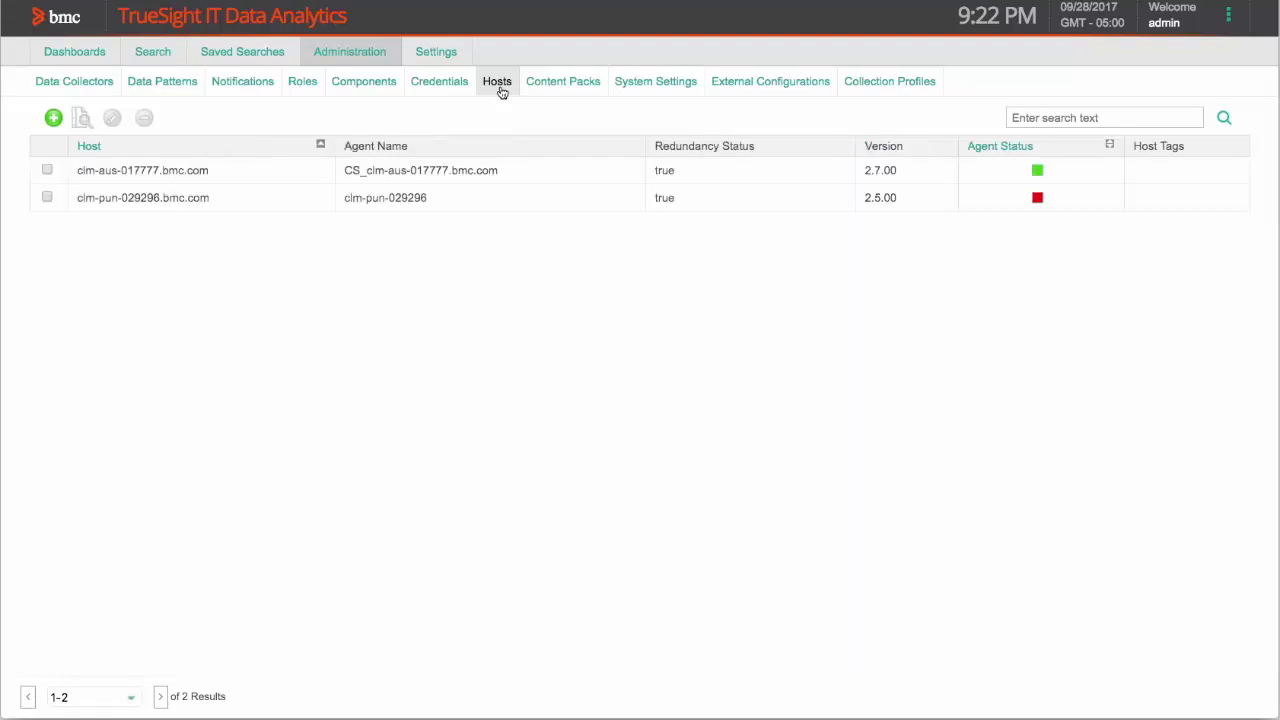
left_click(47, 170)
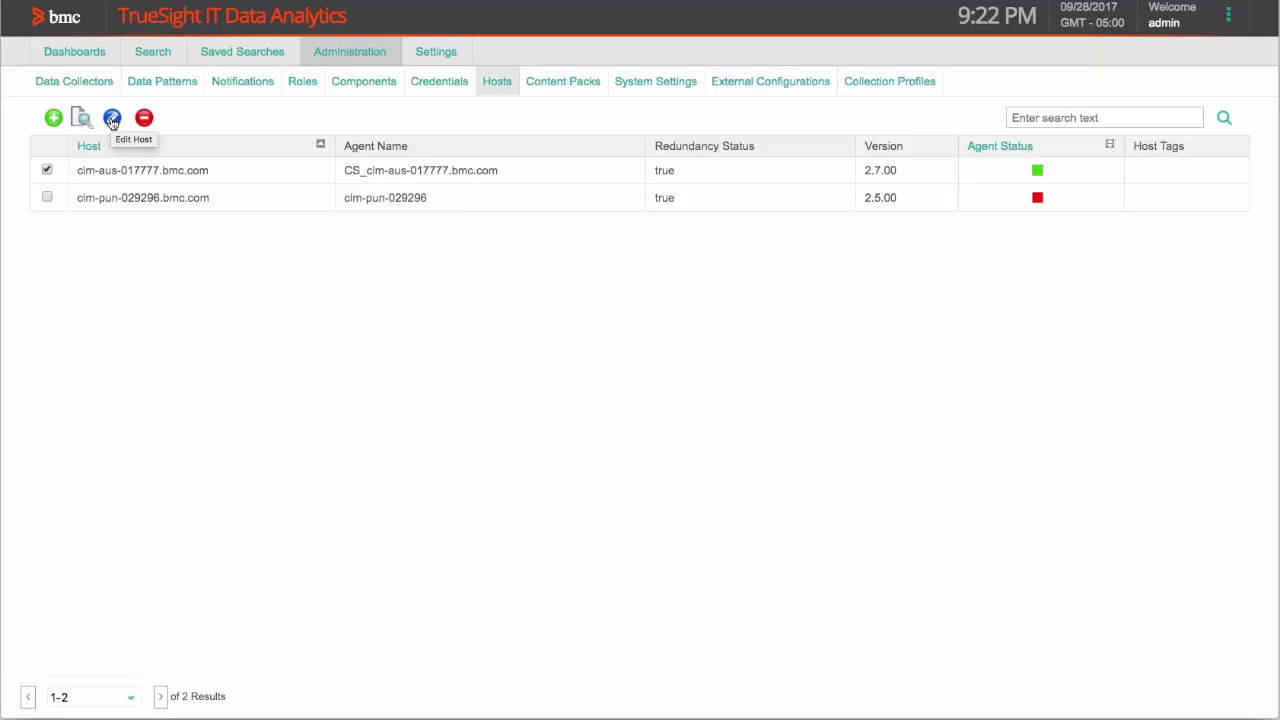
left_click(112, 118)
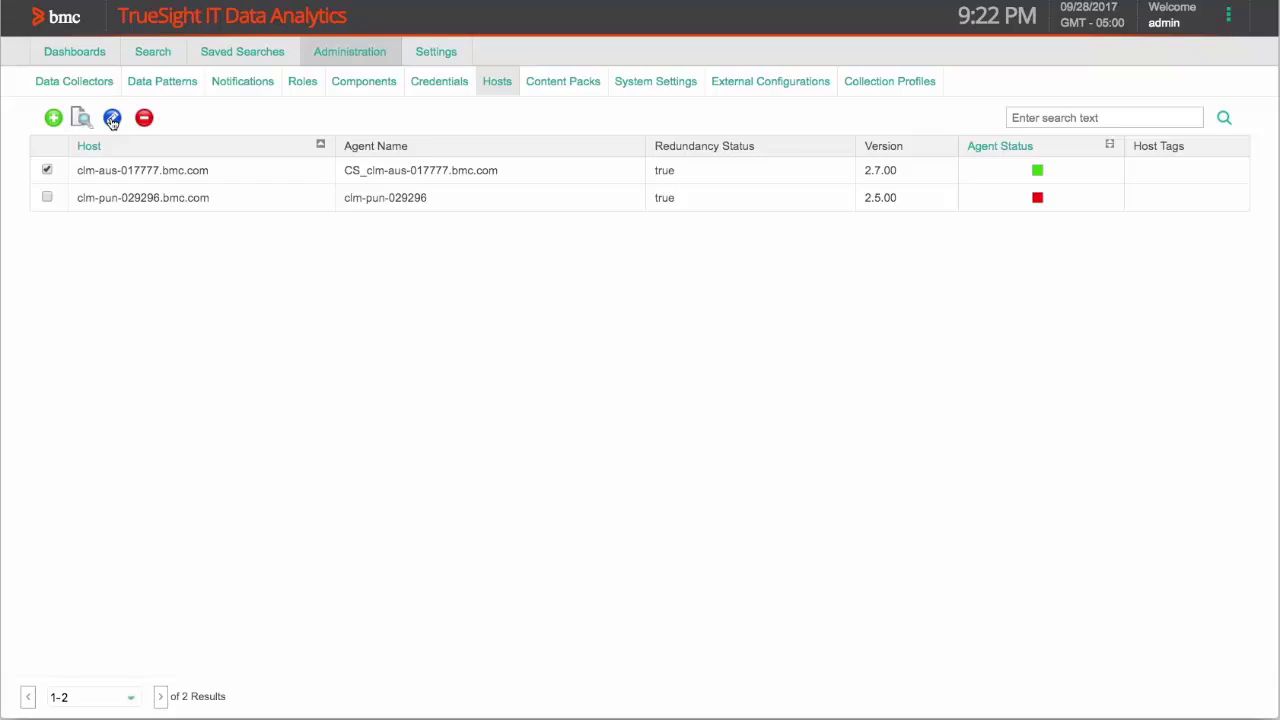
- Add the Standard Linux Collectors profile to host clm-aus-017777.bmc.com and update the host
left_click(112, 118)
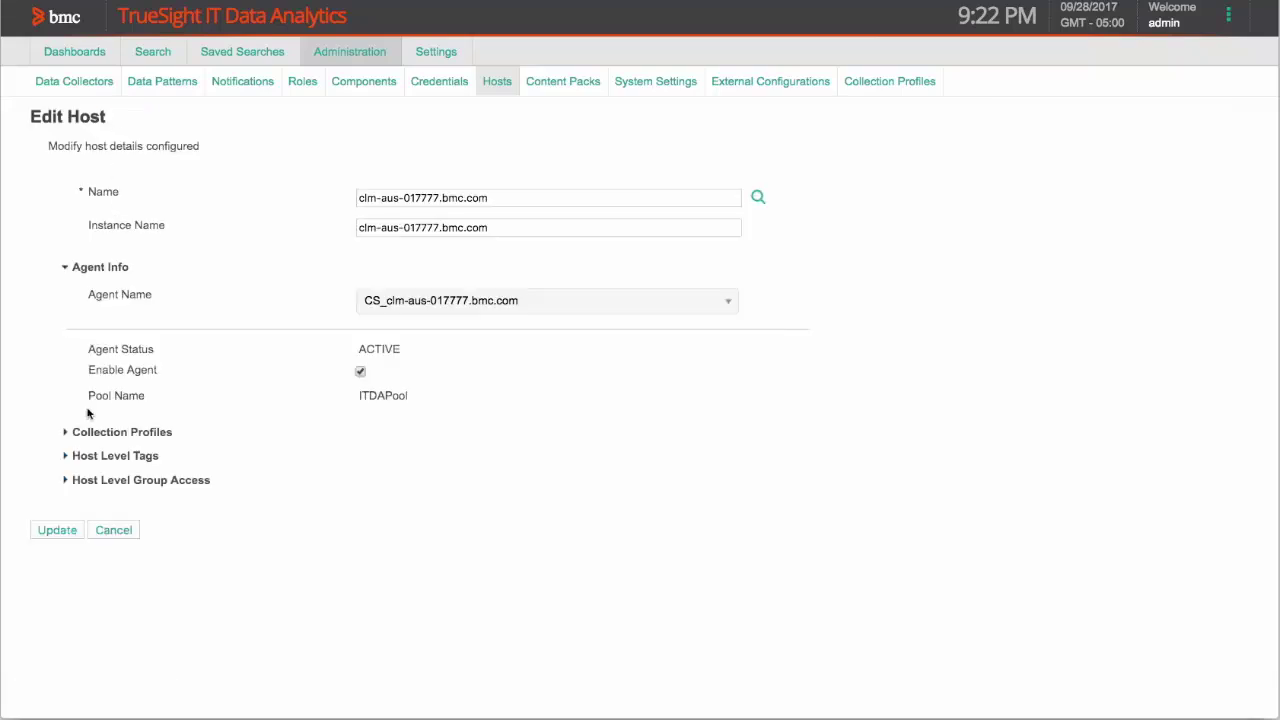
left_click(65, 432)
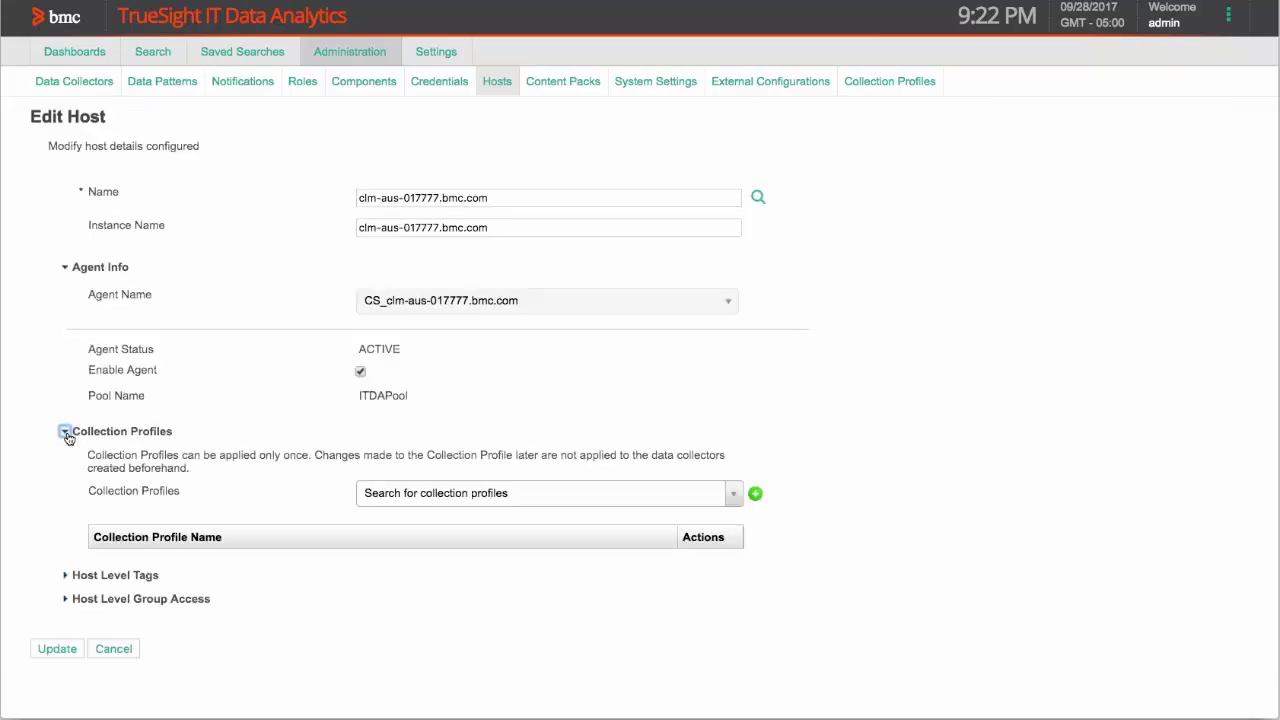
left_click(434, 495)
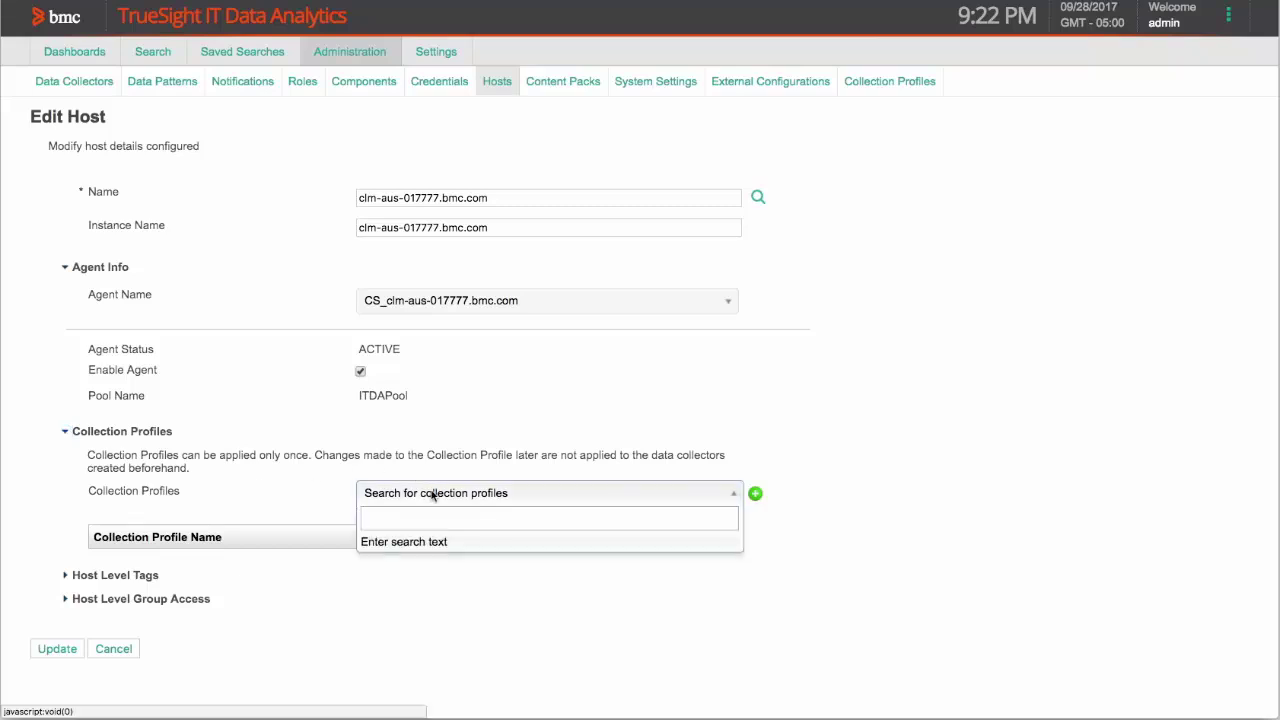
type("sys")
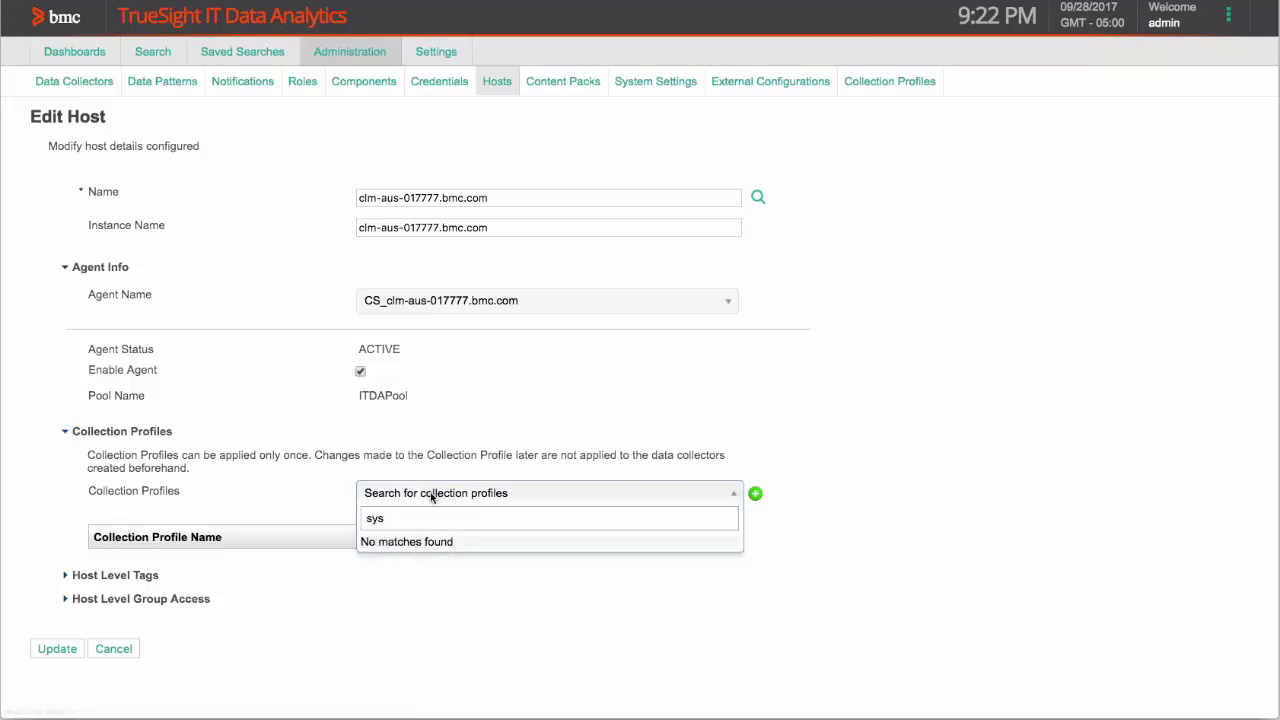
key("BackSpace")
key("BackSpace")
key("BackSpace")
type("linux")
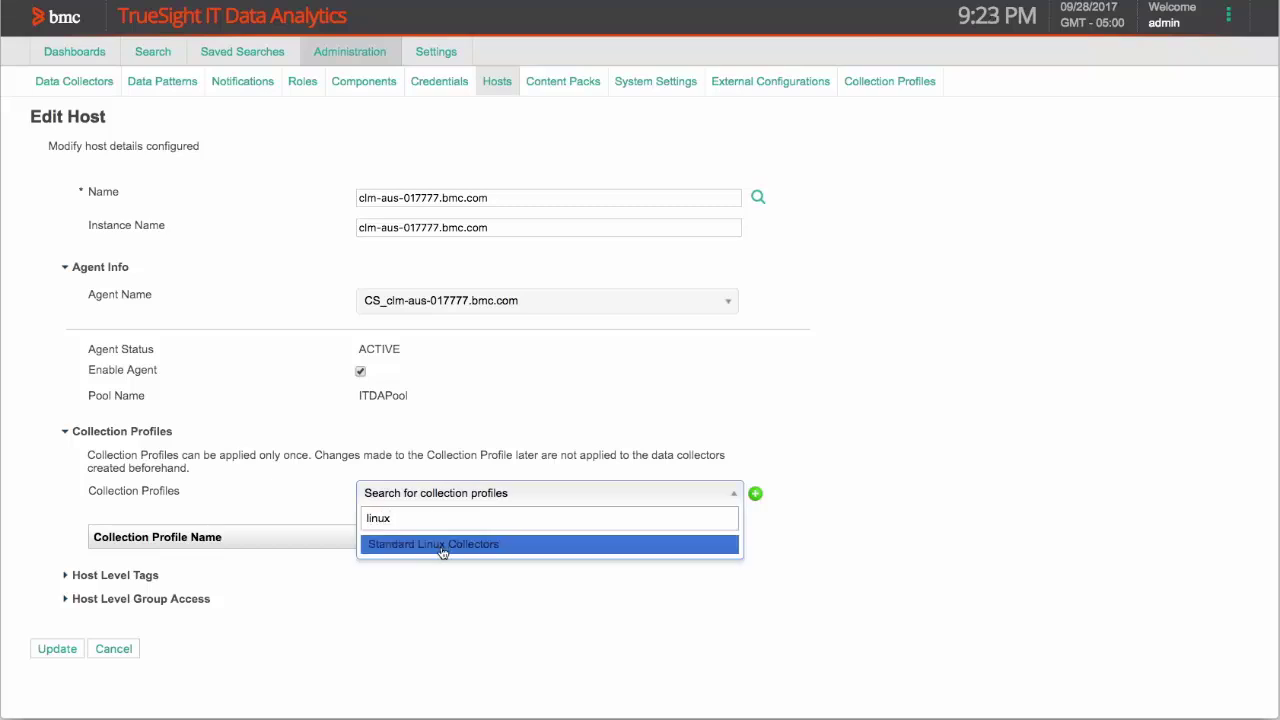
left_click(439, 545)
left_click(755, 493)
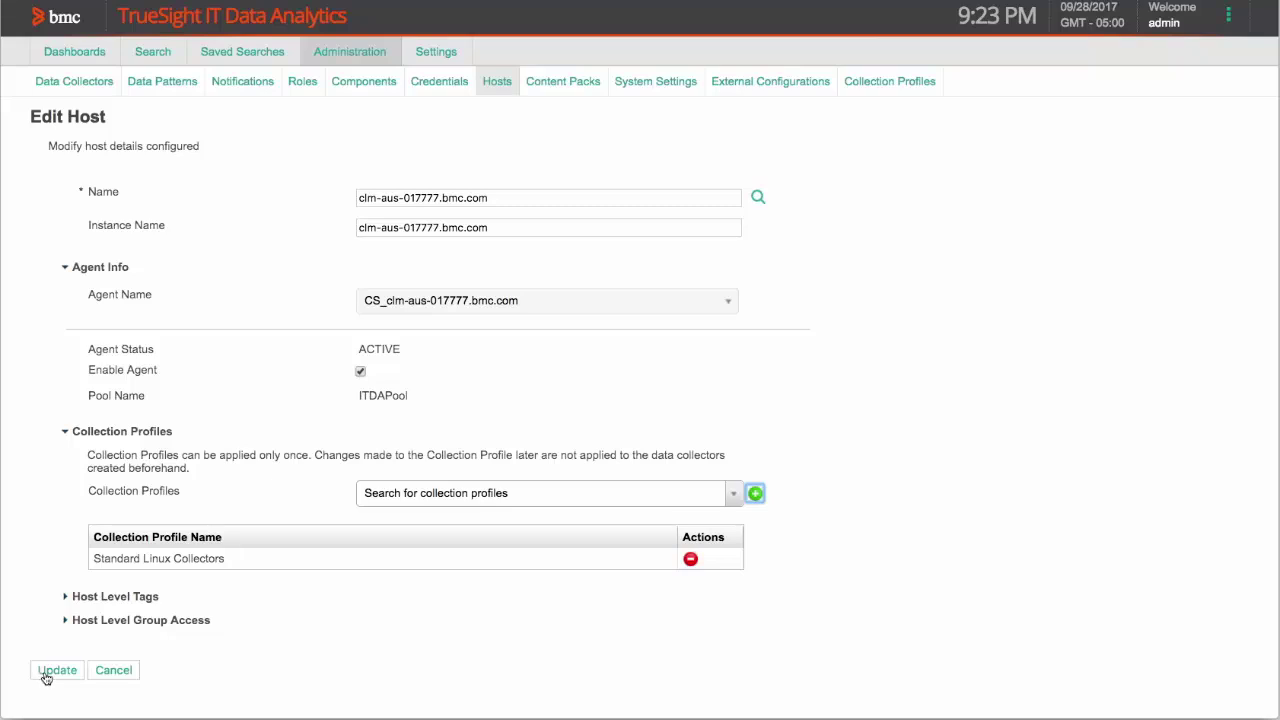
left_click(46, 678)
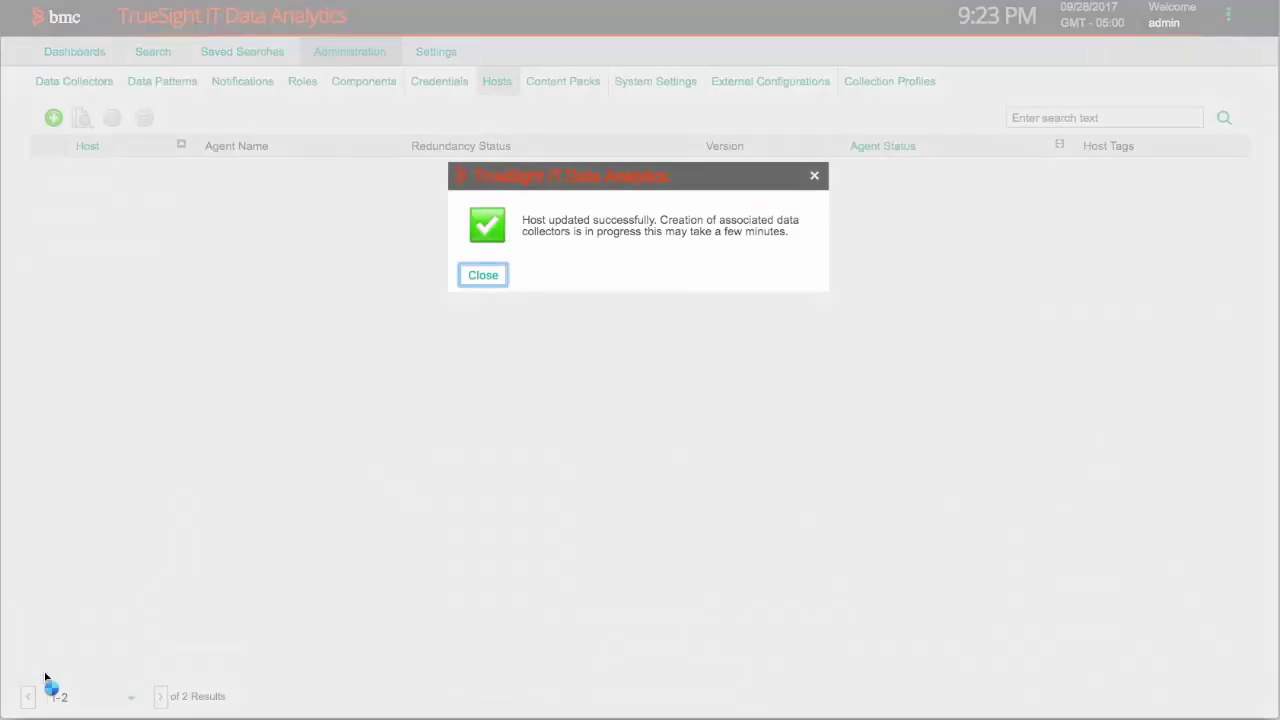
- Refresh the Data Collectors list to reveal the new Standard Linux Collectors_my syslog collector
left_click(487, 283)
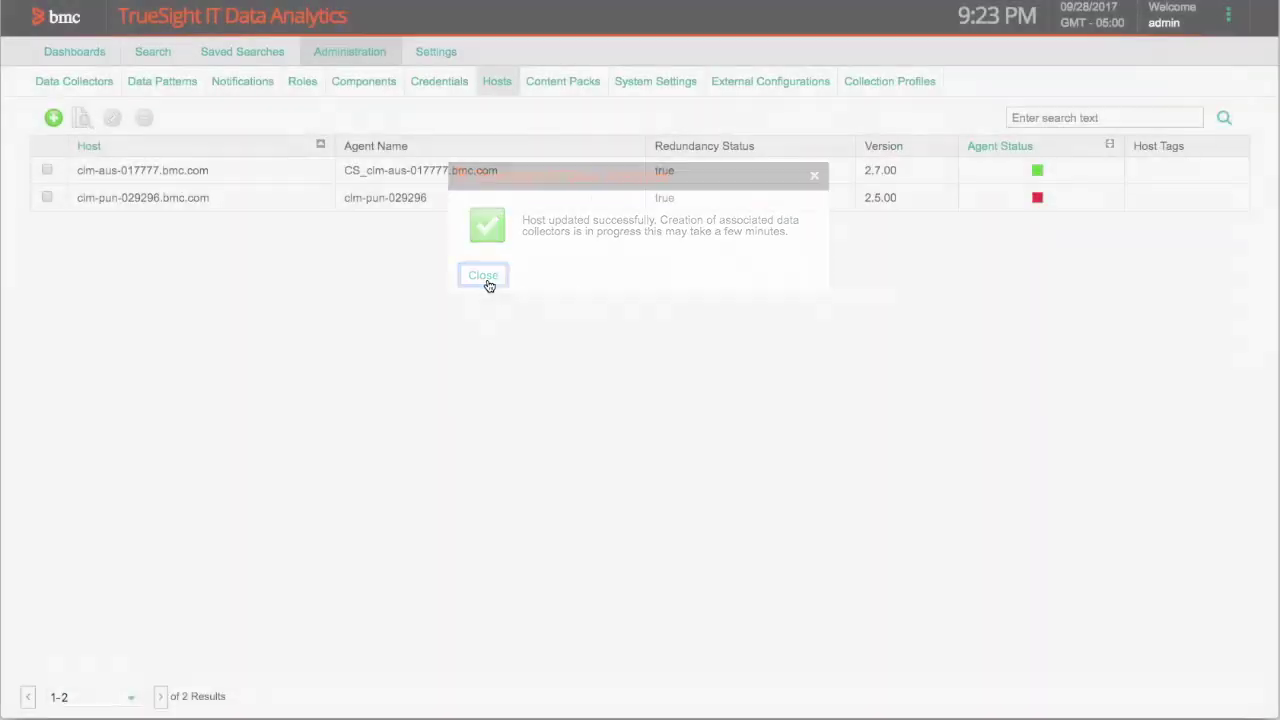
left_click(91, 91)
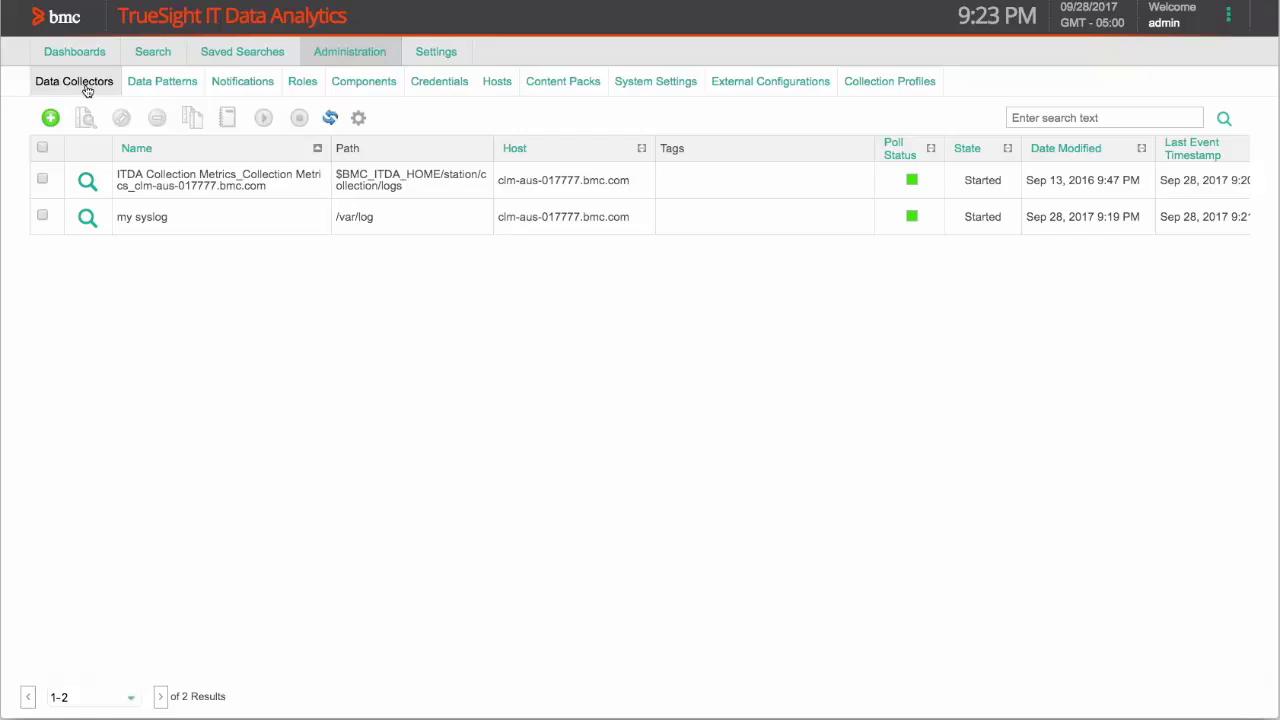
left_click(330, 119)
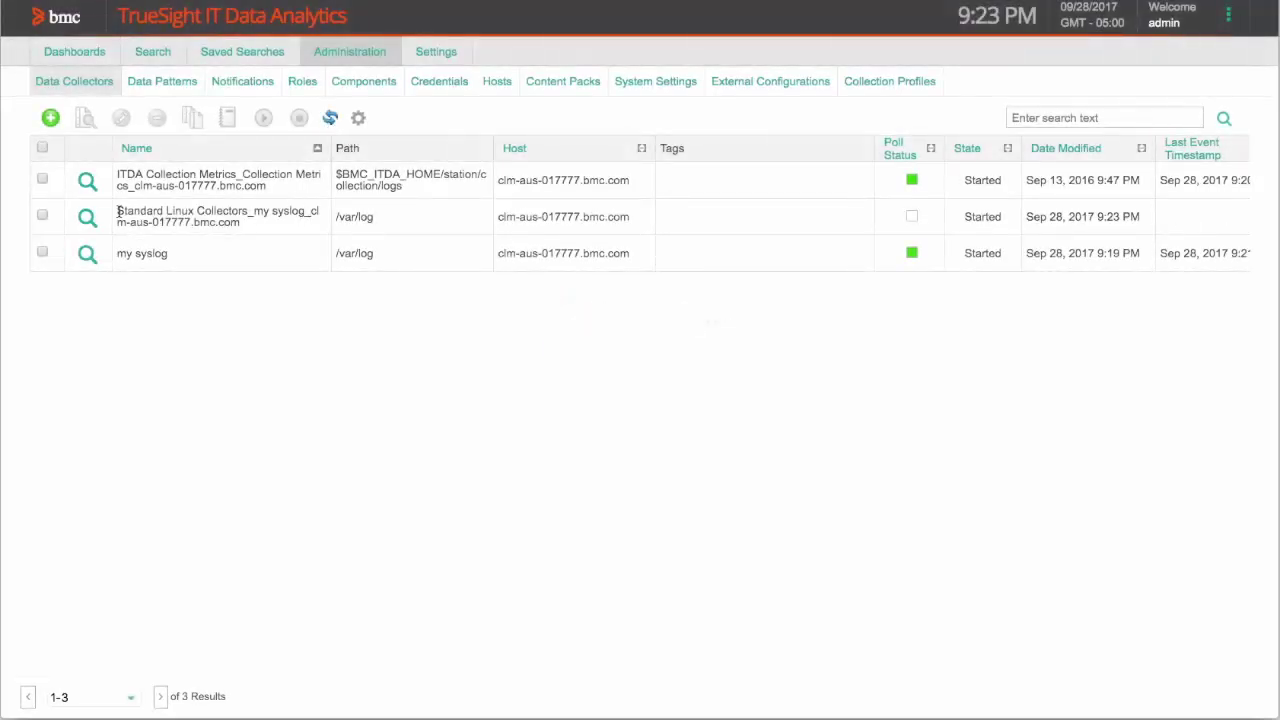
left_click_drag(117, 211, 305, 211)
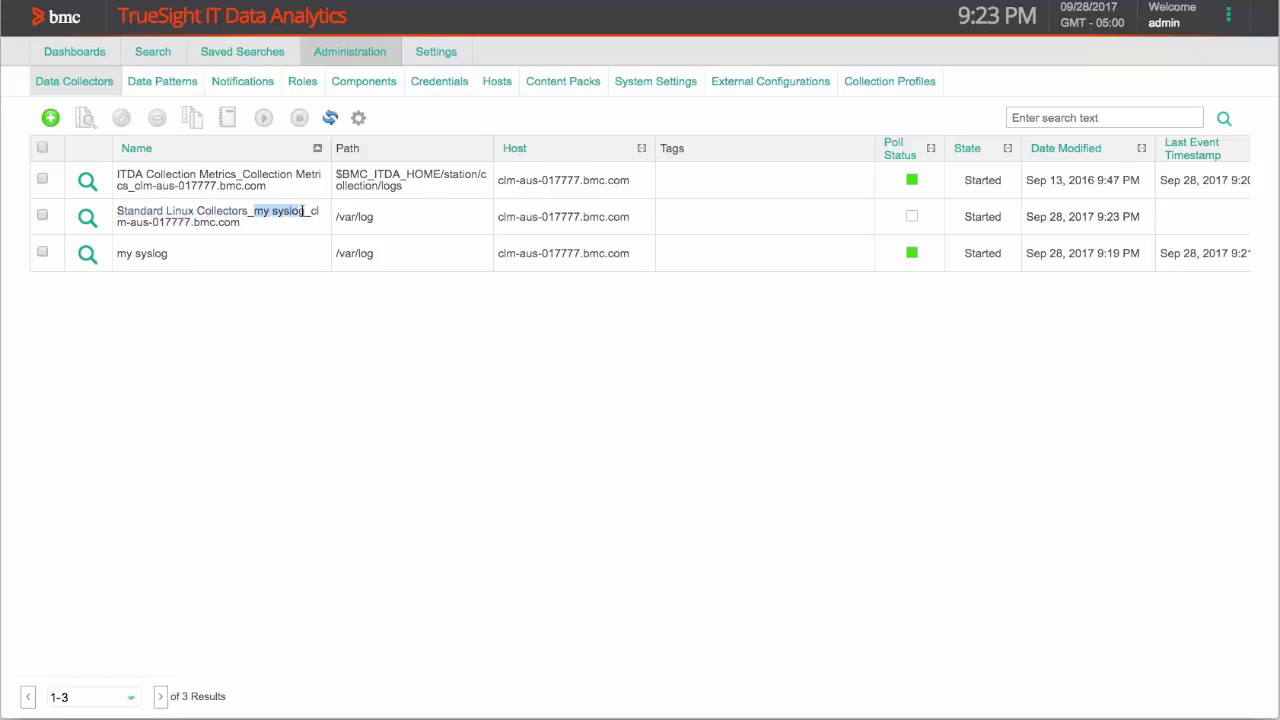
left_click(295, 236)
- Reveal the 'Use the Command Line Interface (CLI)' bullets on the Collecting Log Data slide, then bring up the collectors spreadsheet
key("super+Tab")
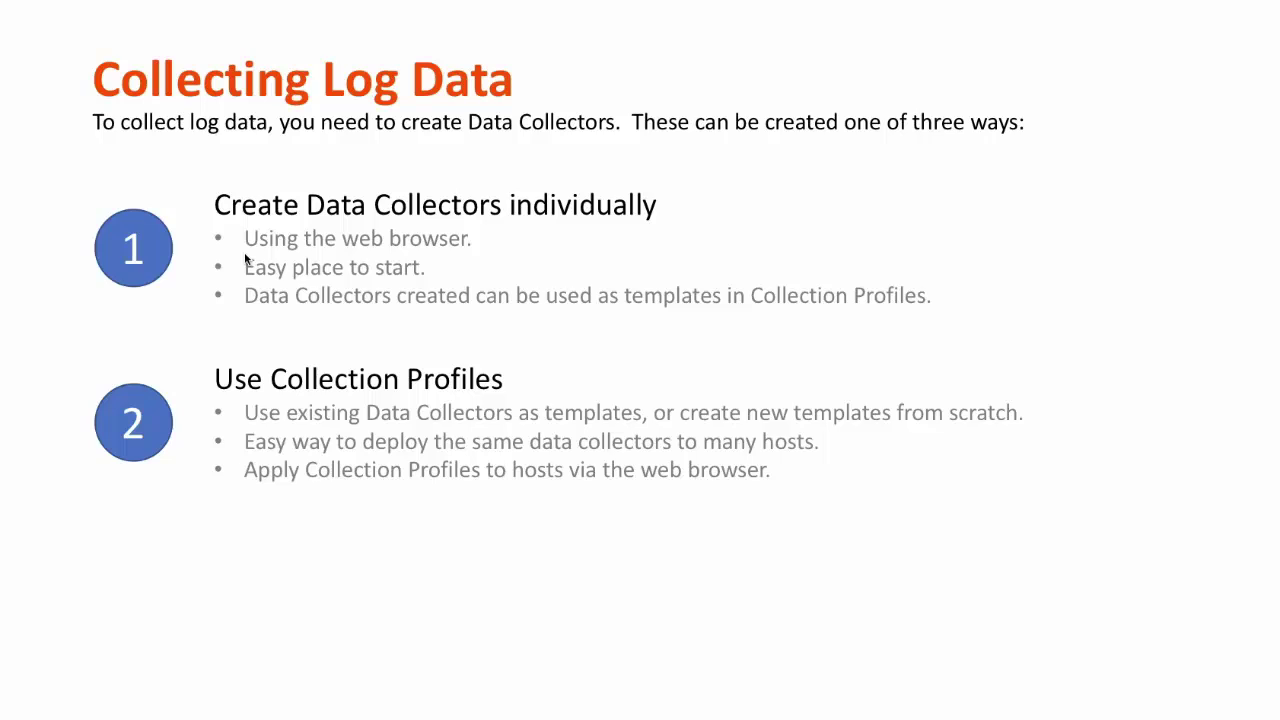
key("Right")
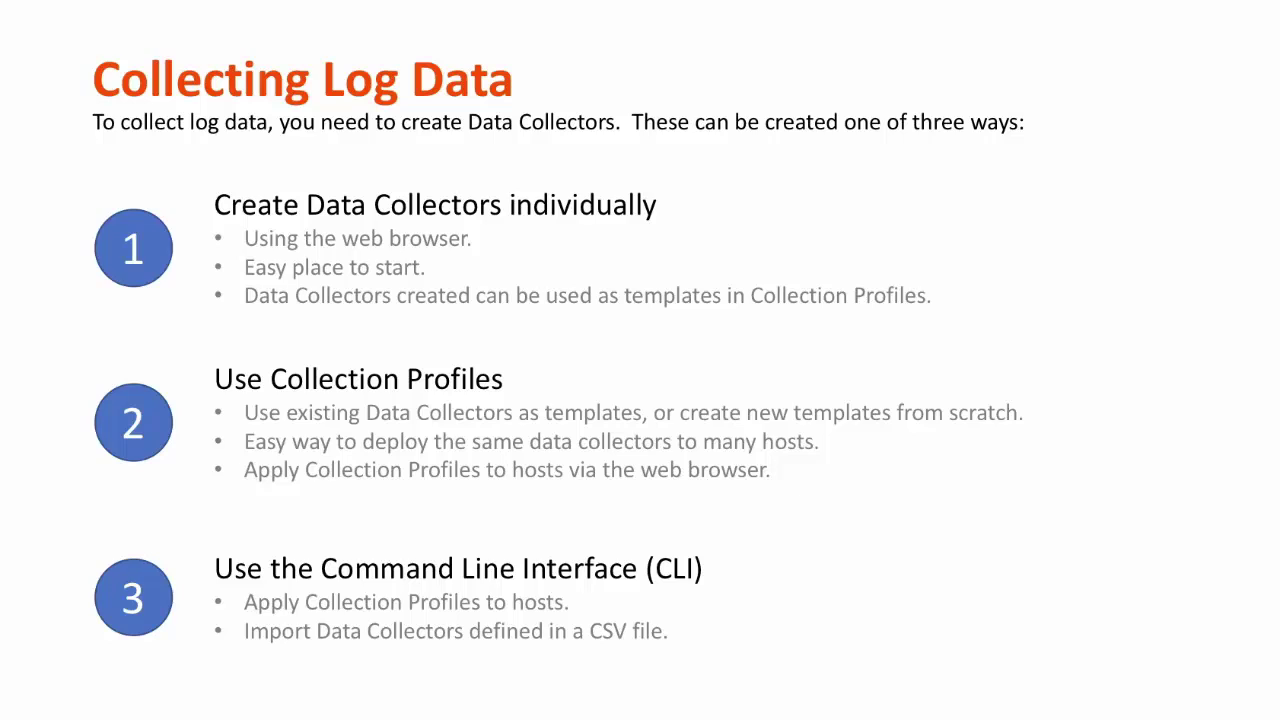
key("super+Tab")
key("super+Tab")
key("super+Tab")
key("super+Tab")
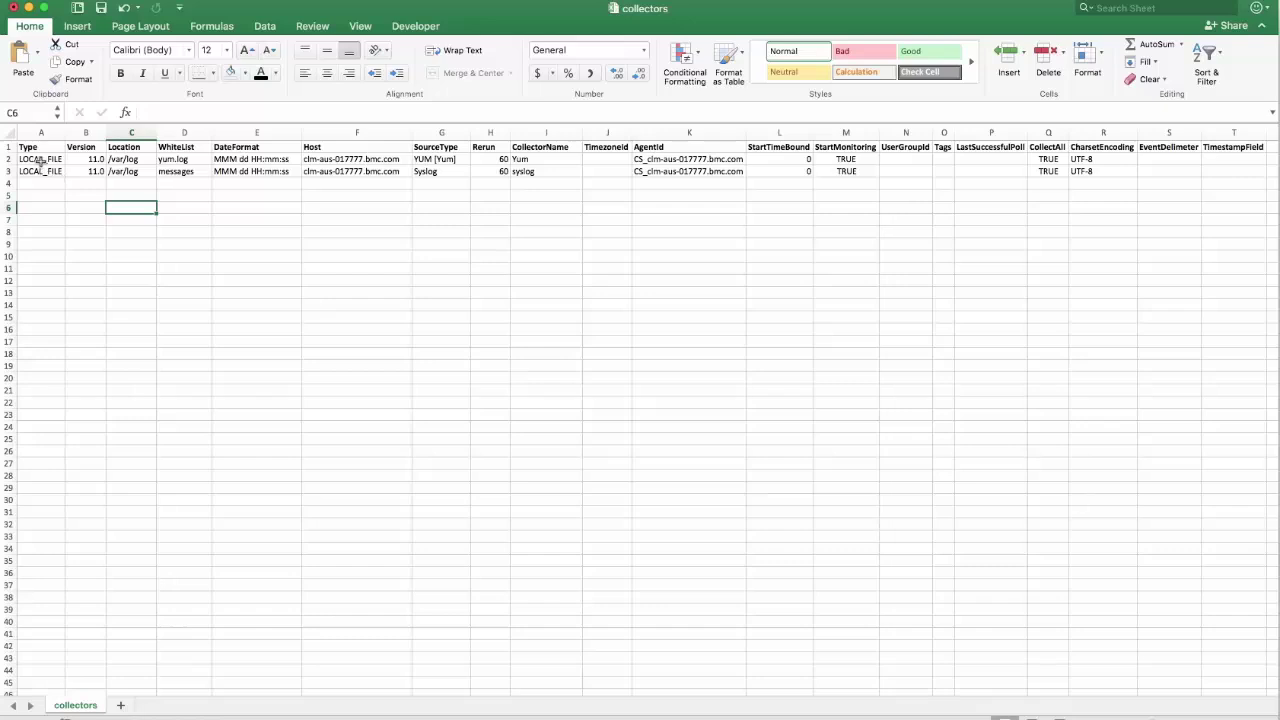
- Review the Location, WhiteList and CollectorName values of both collector rows
left_click(128, 160)
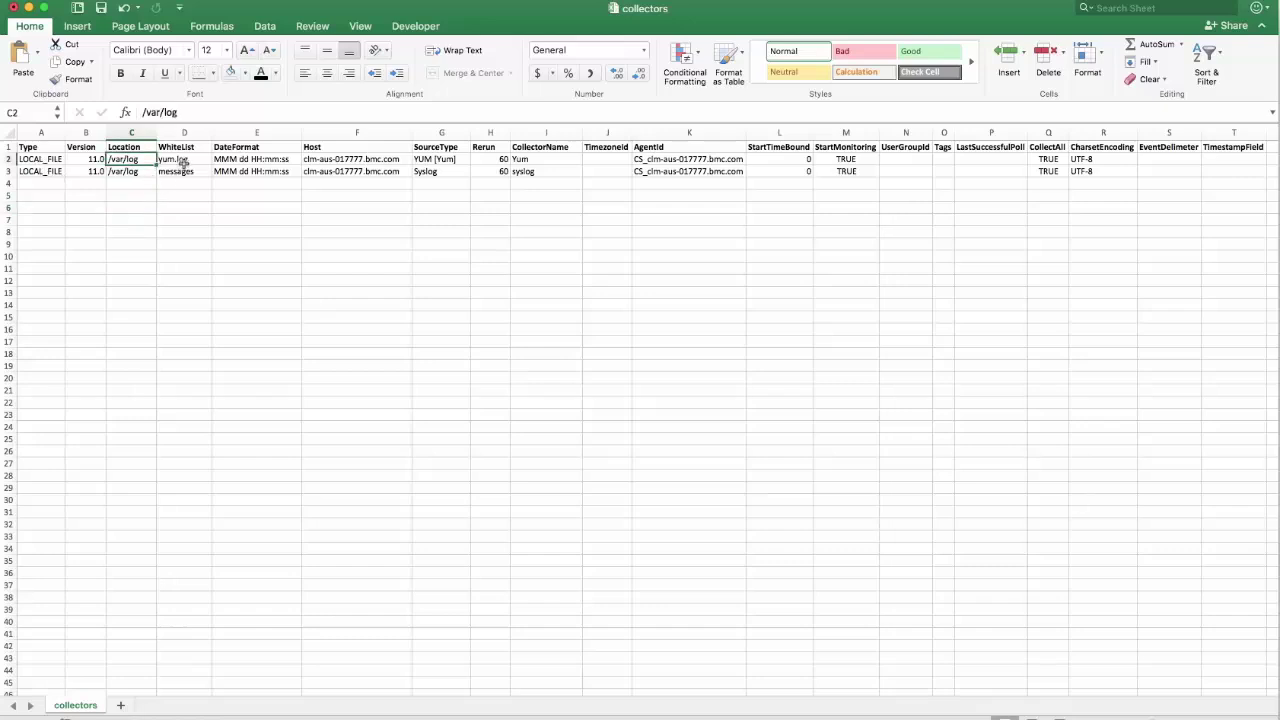
left_click(183, 162)
left_click(127, 172)
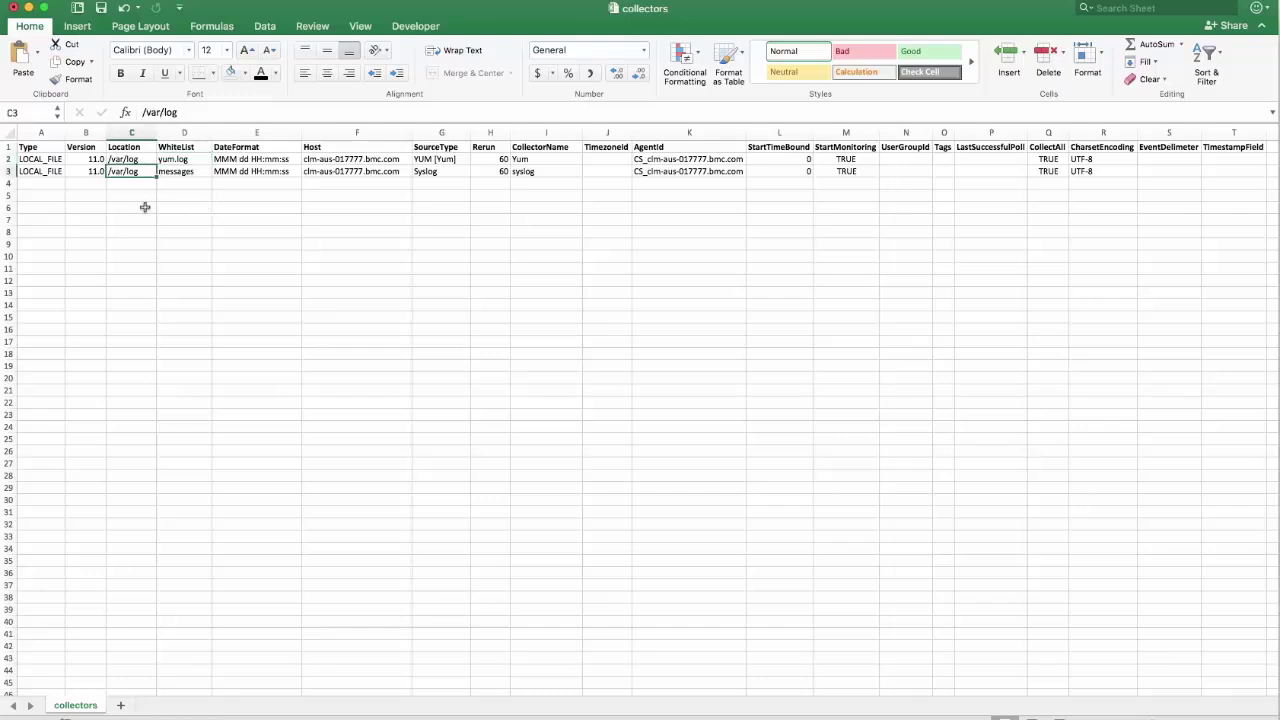
left_click(173, 173)
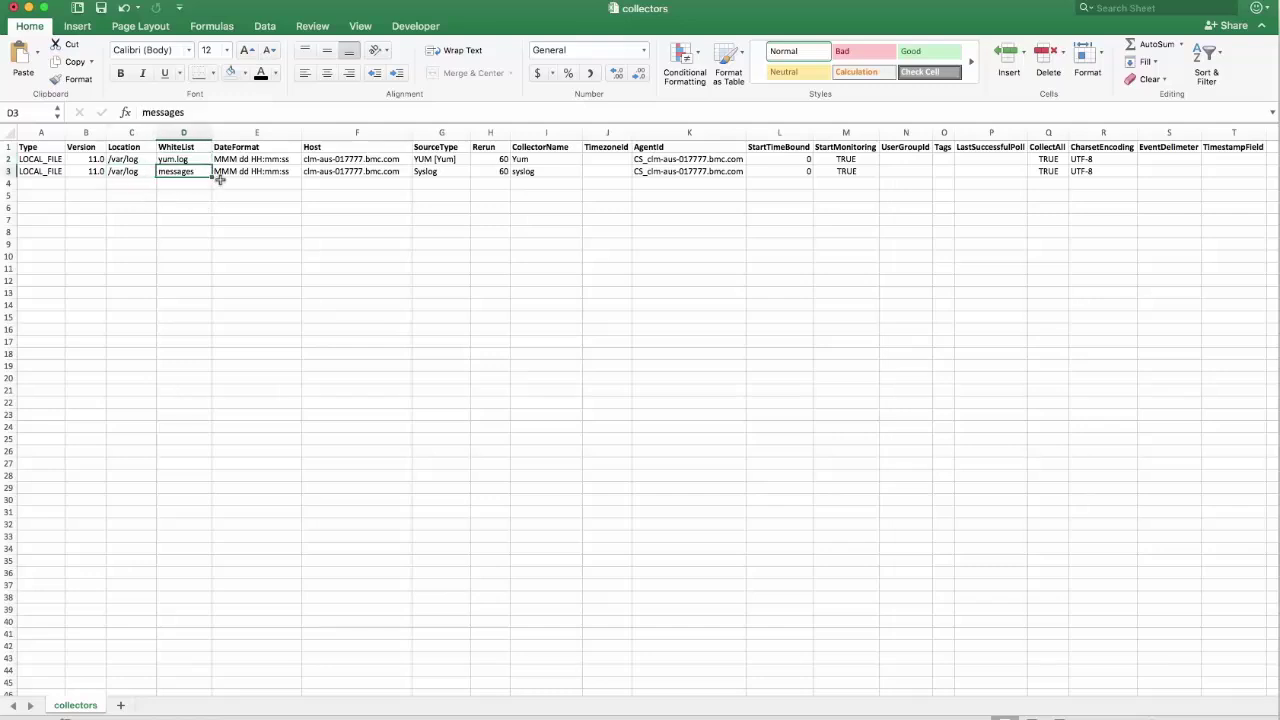
left_click(532, 160)
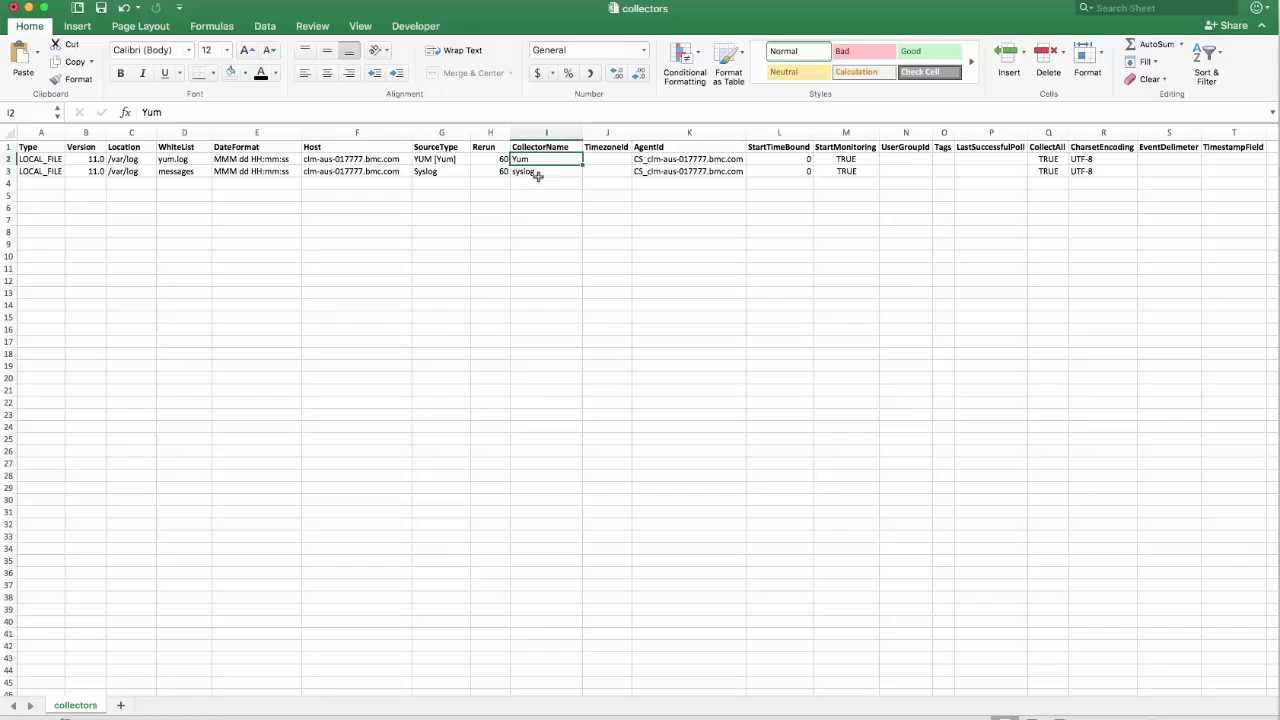
left_click(540, 176)
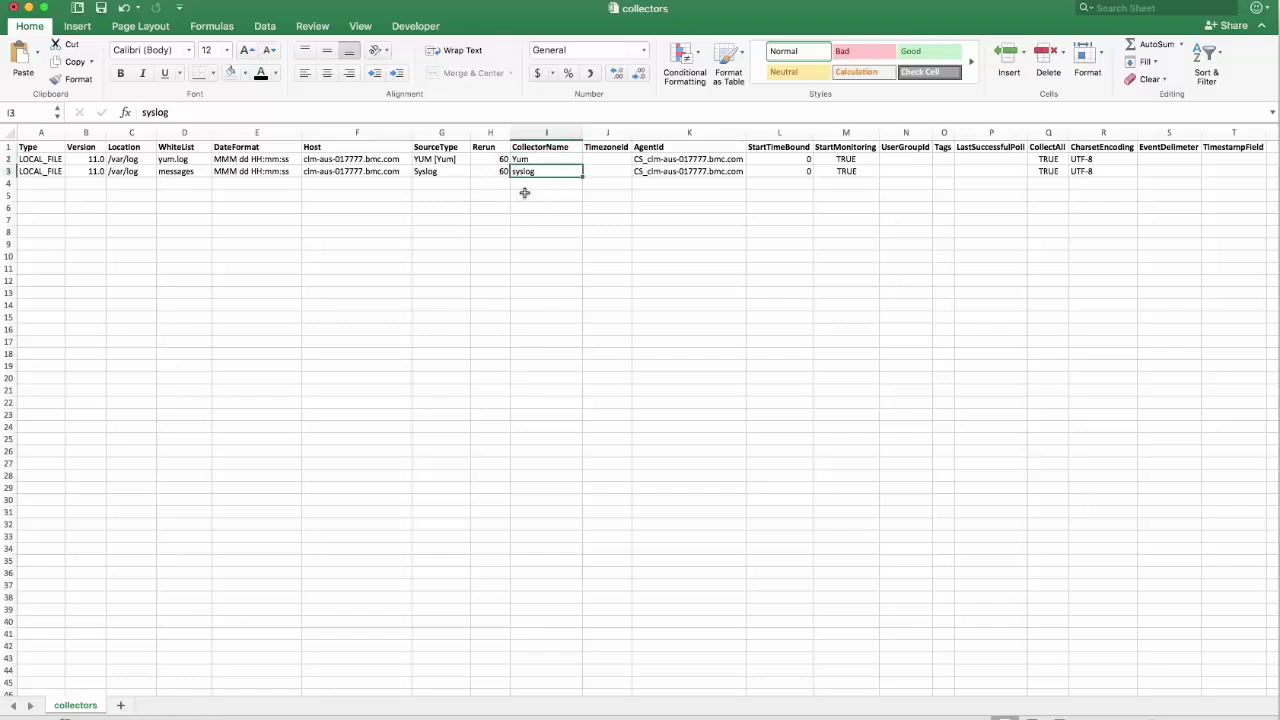
- Rename the second collector in cell I3 from syslog to 'my last syslog'
left_click(144, 112)
type("my last")
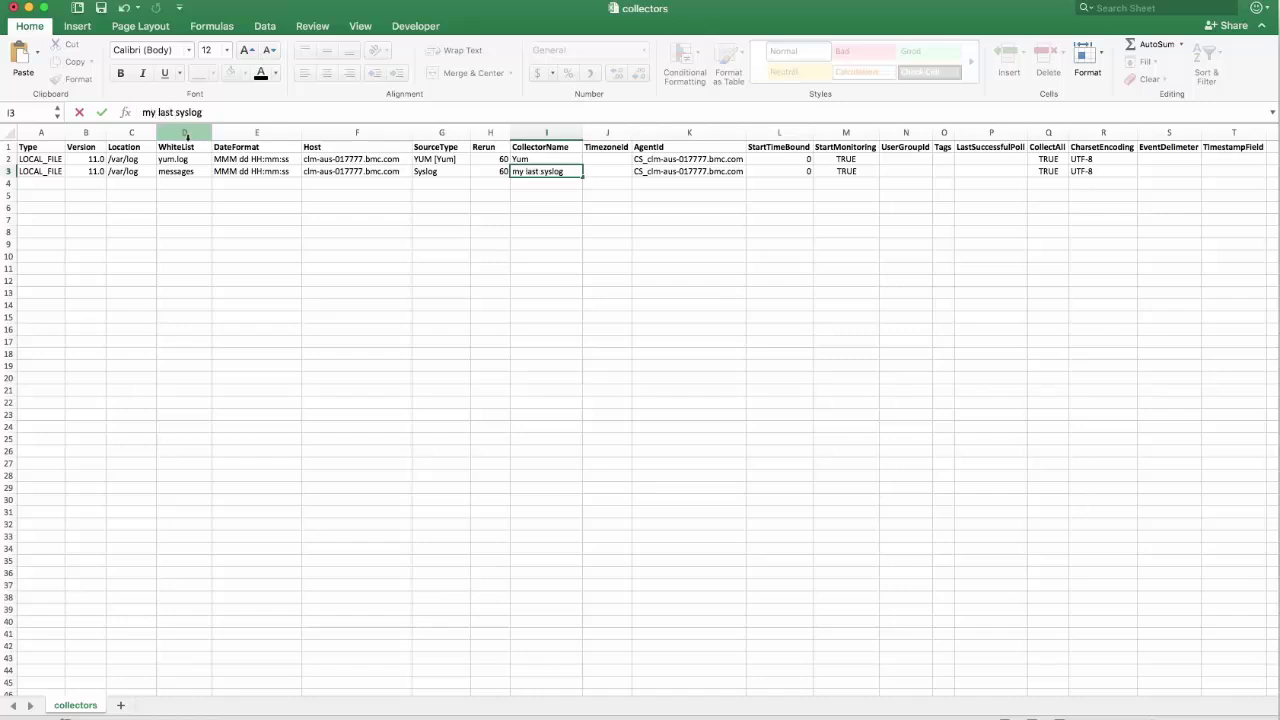
left_click(215, 216)
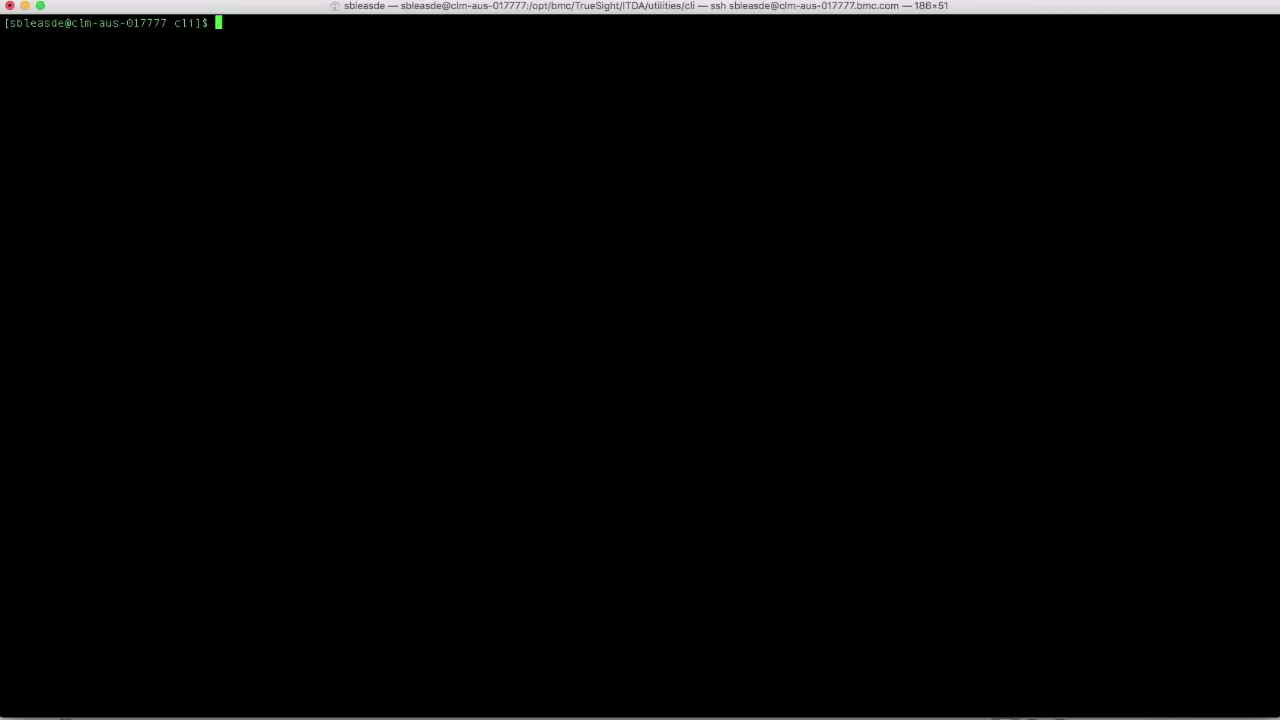
- Run itda.sh importcollector on localhost port 9797 as admin with the account password, importing /tmp/collectors.csv
type("./itda.sh importcollector")
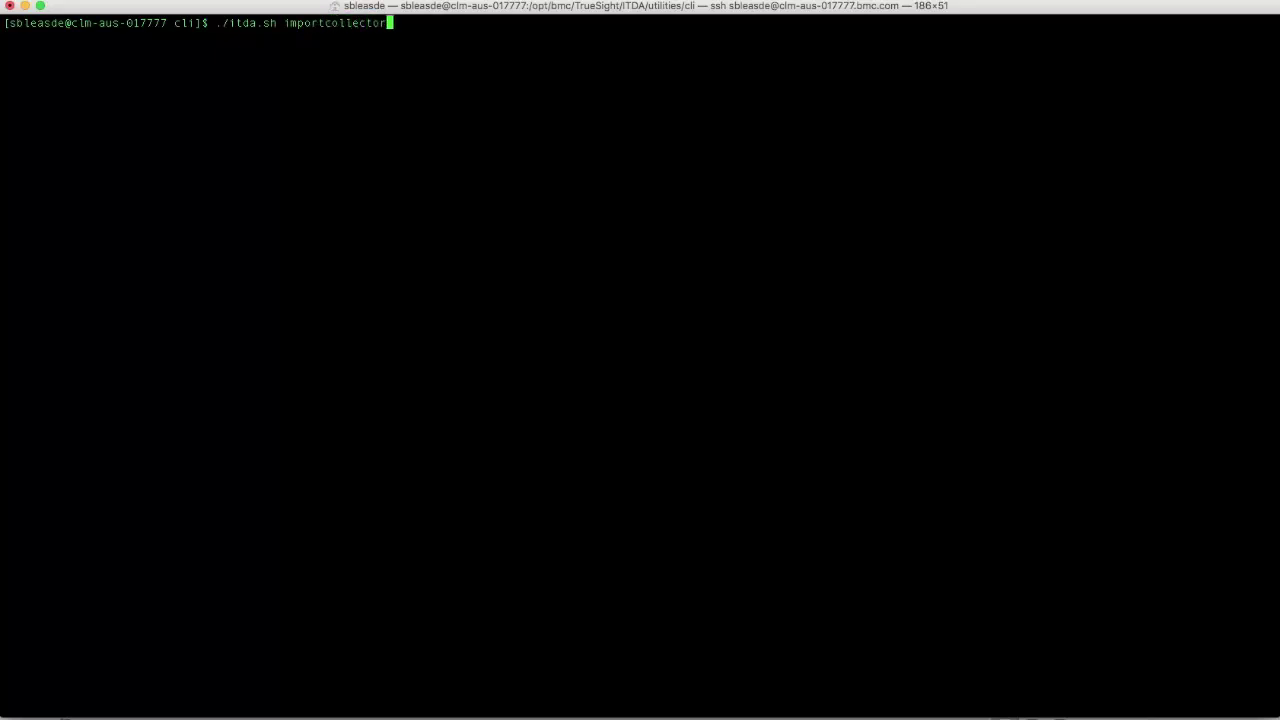
type(" -d localhost -p 9797 -u admin -")
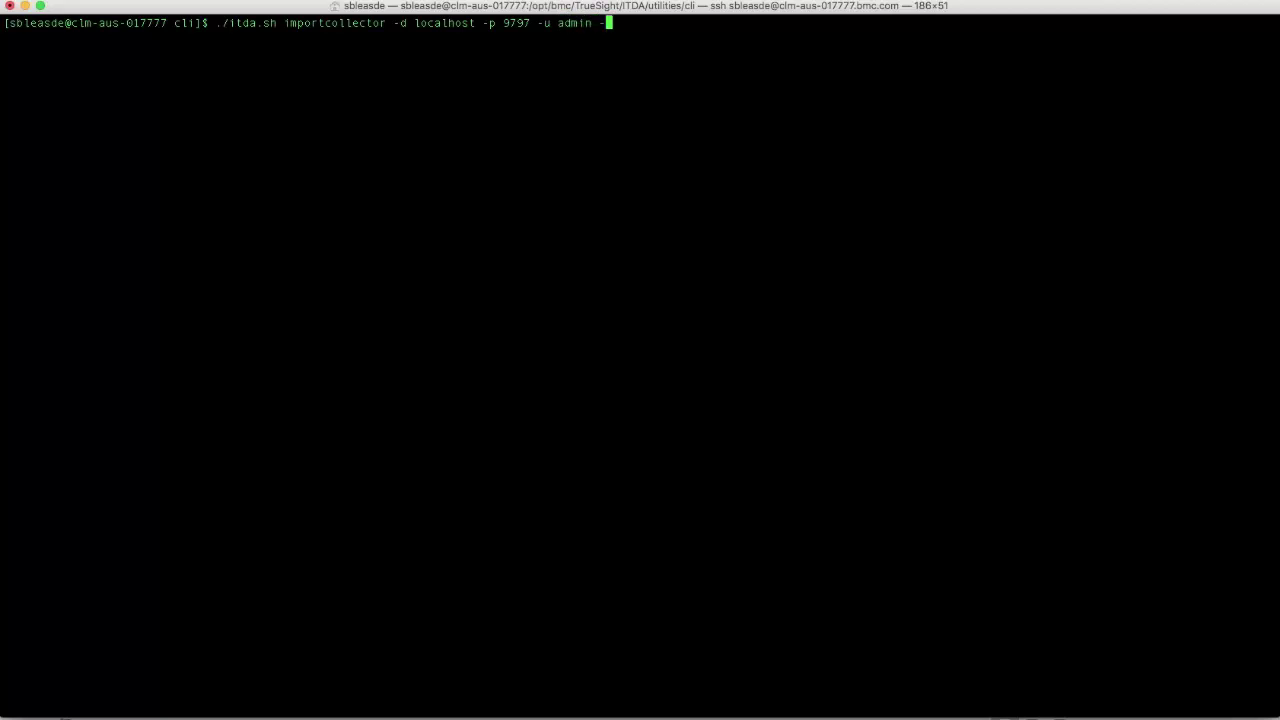
type("w admin12345 -0")
key("BackSpace")
type("f")
type("/tmp/collectors")
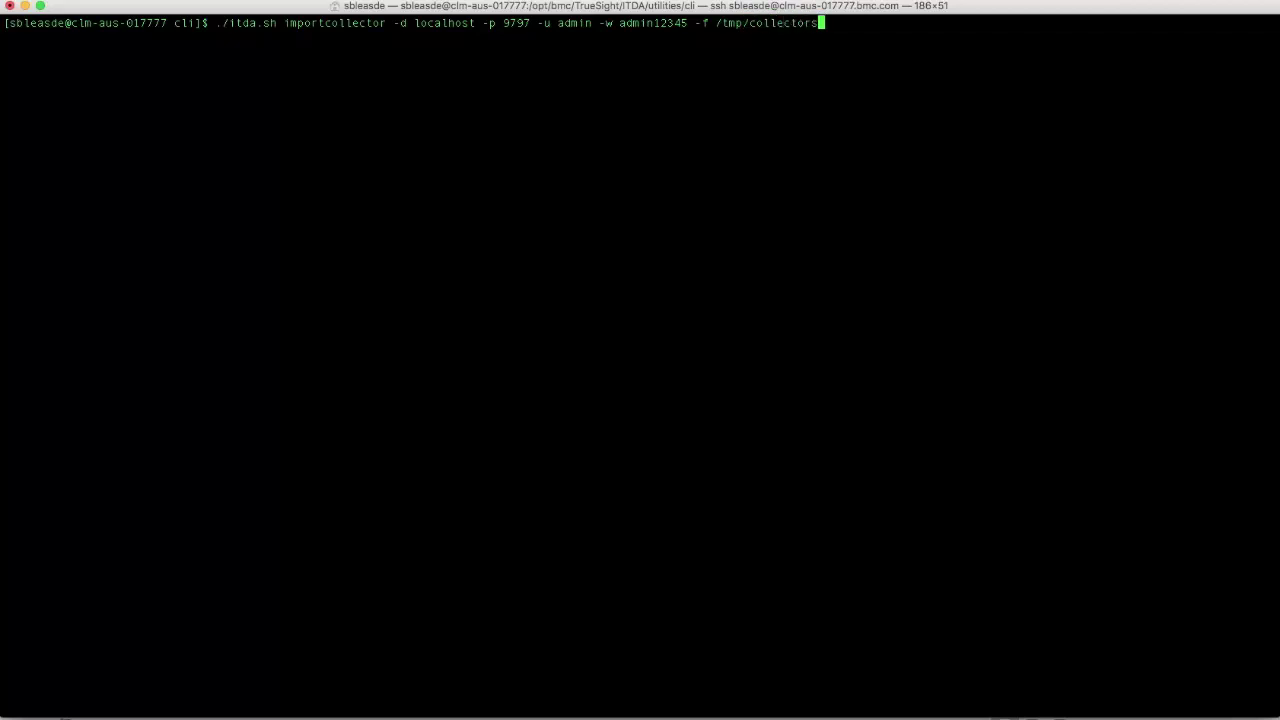
key("Tab")
key("Return")
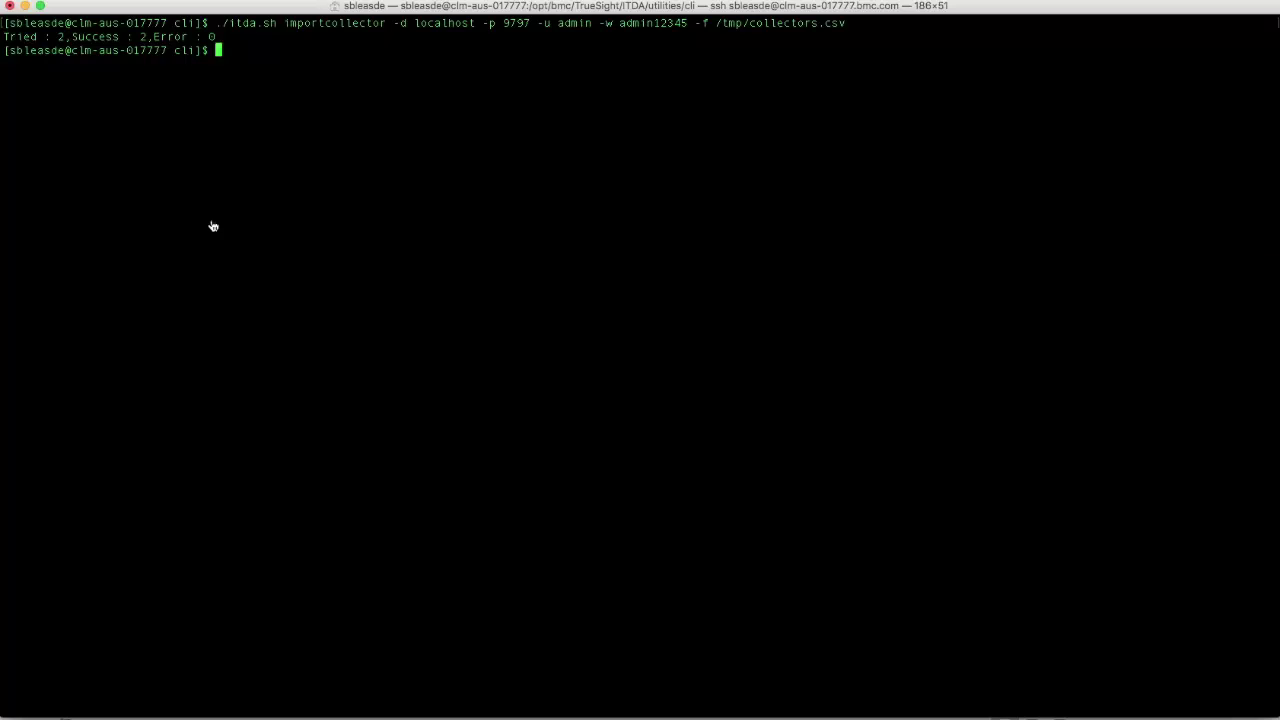
key("super+Tab")
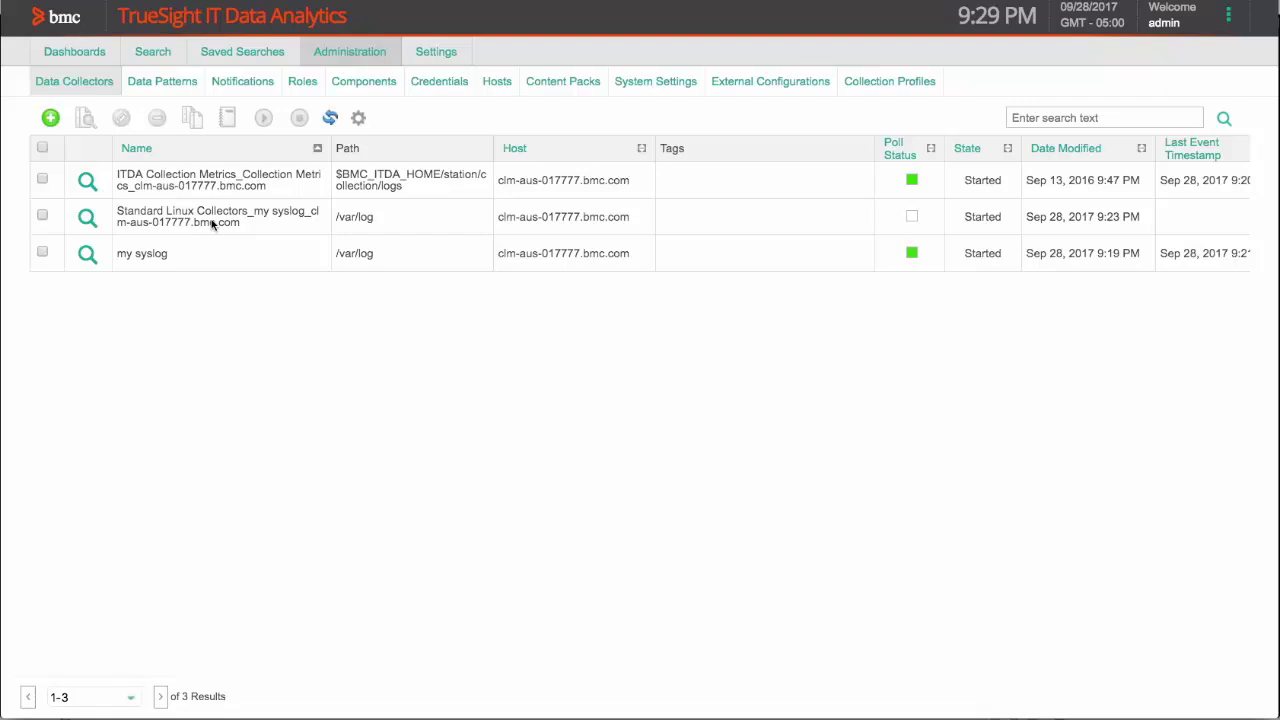
- Refresh the Data Collectors list to confirm Yum and my last syslog, then go back to the slide
left_click(331, 118)
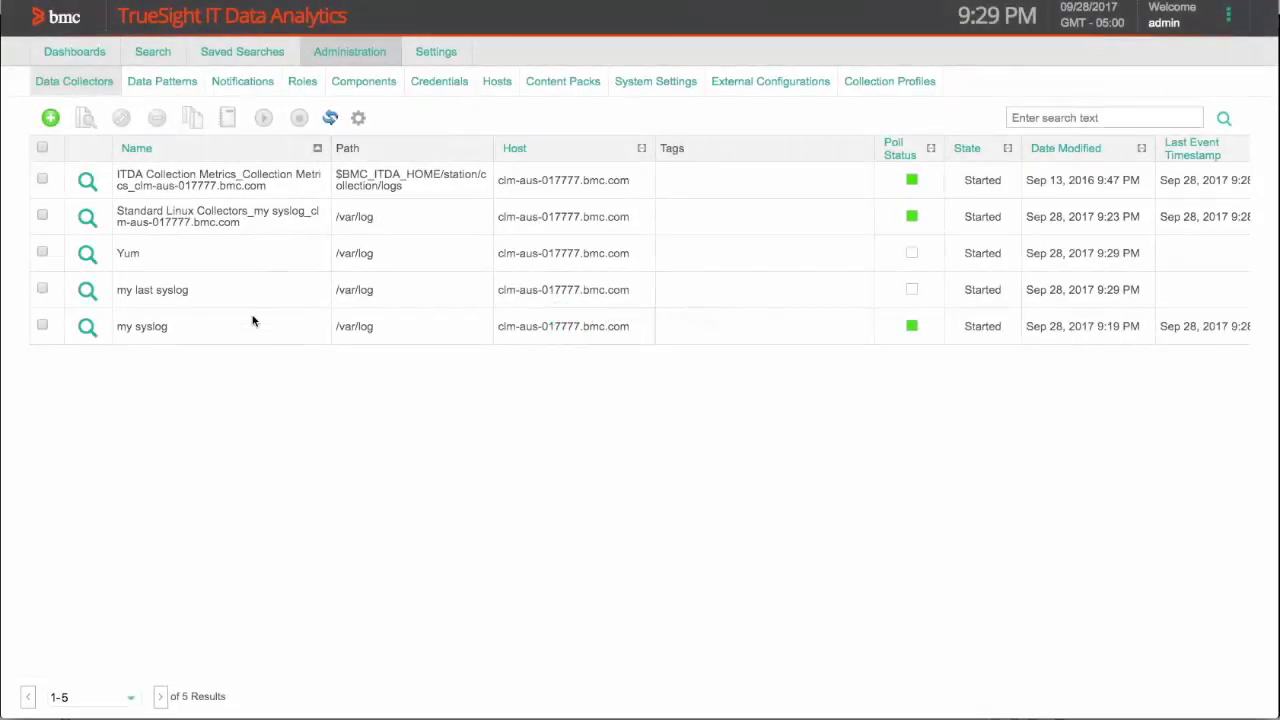
left_click_drag(126, 290, 189, 290)
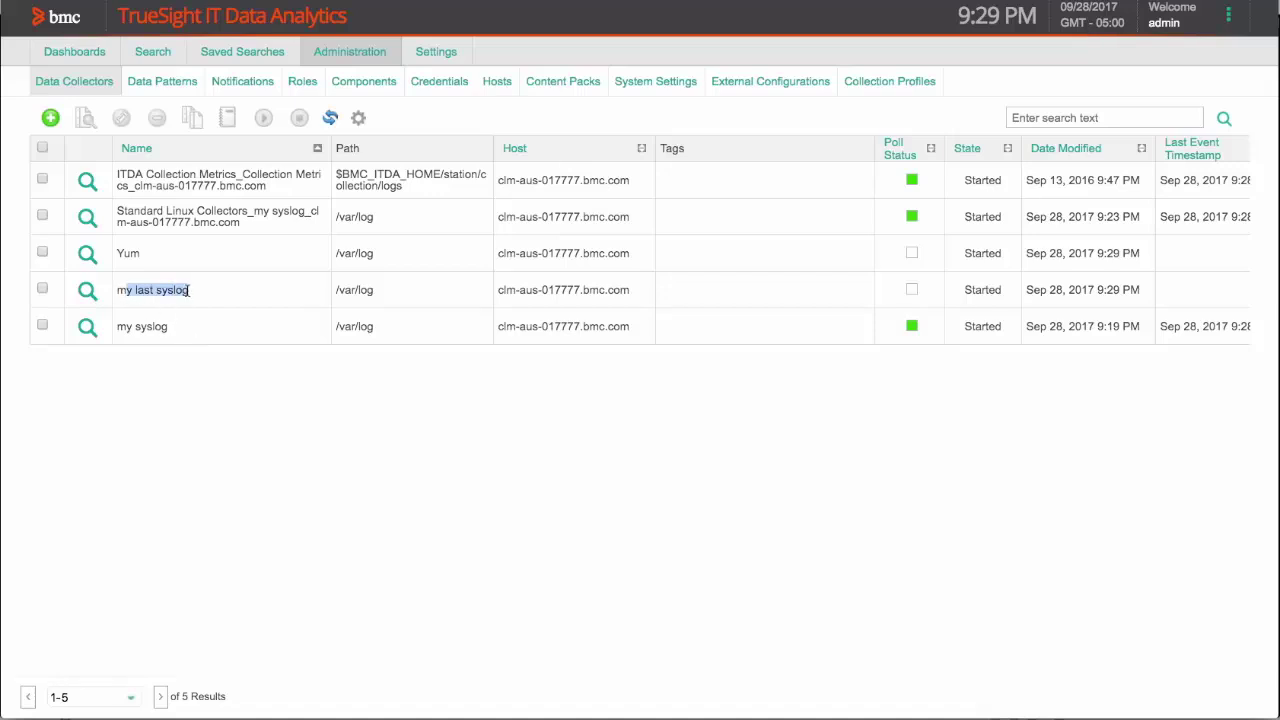
double_click(129, 254)
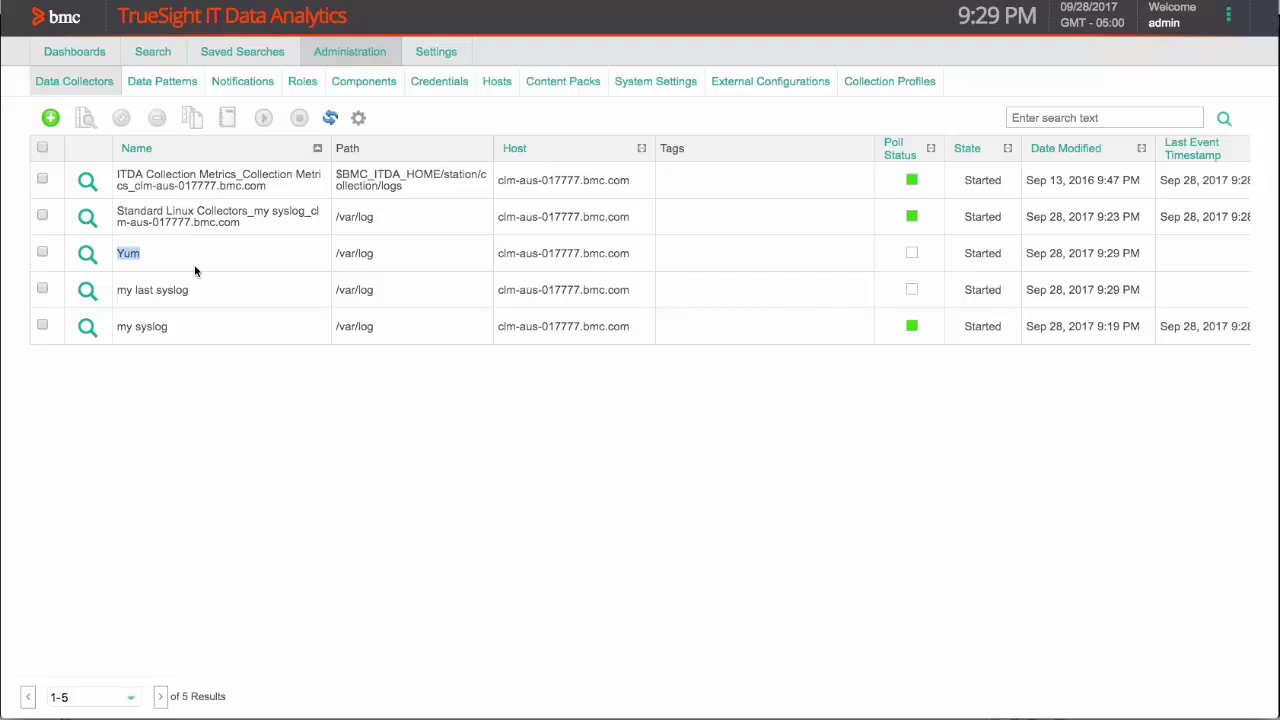
key("super+Tab")
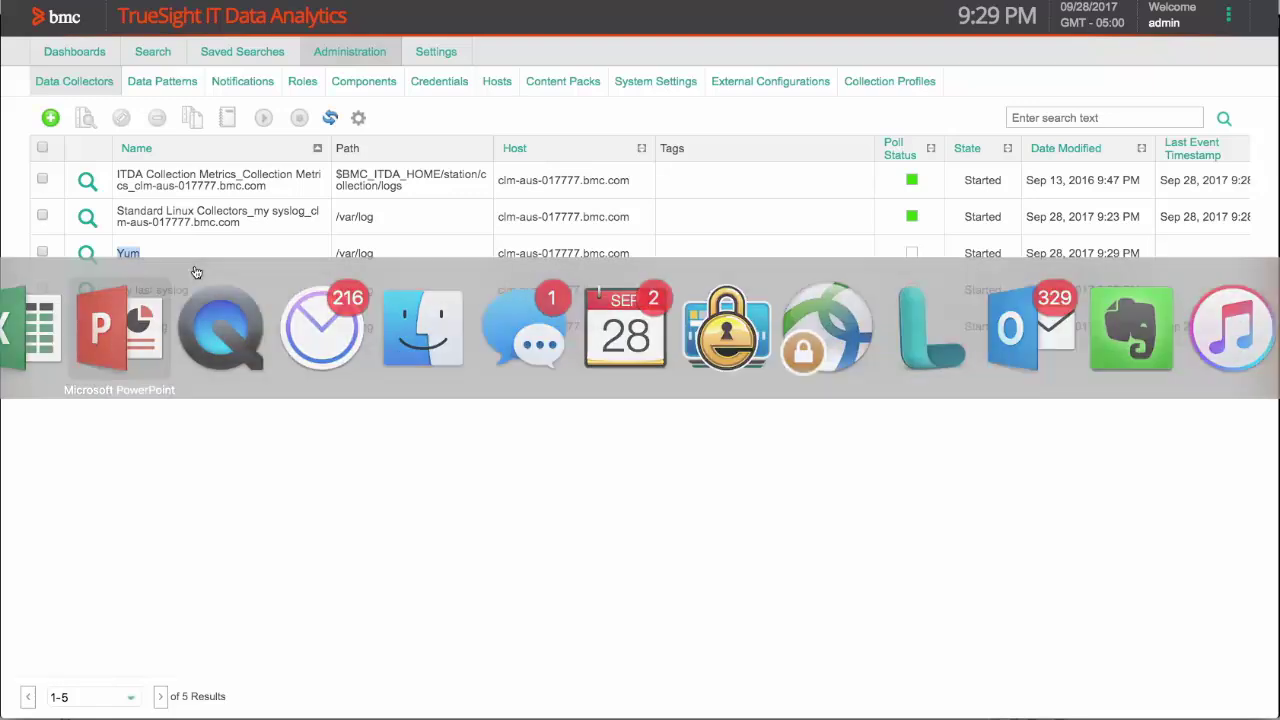
key("super+Tab")
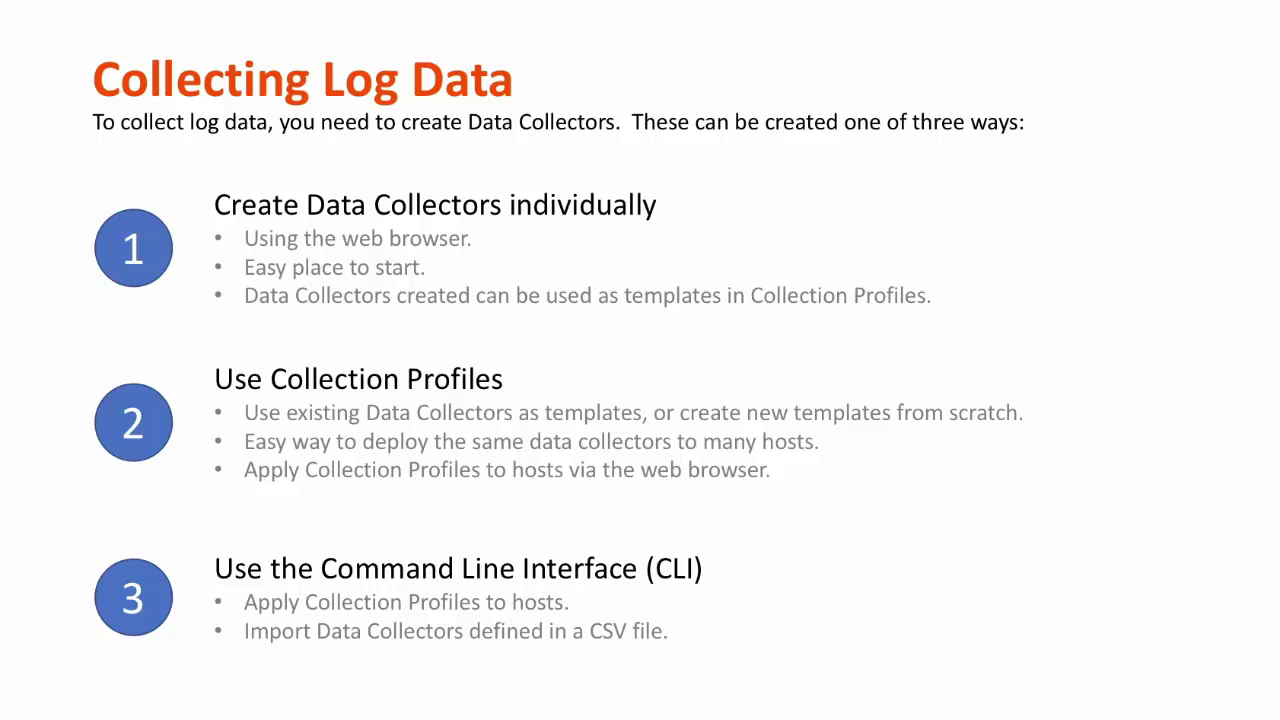